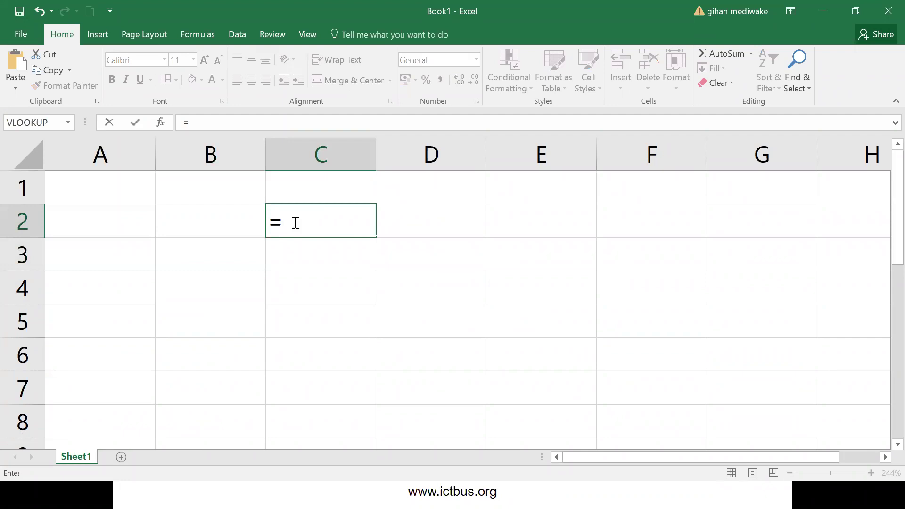
- Evaluate =5+3-7*6 in cell C2 to get -34, then clear the cell
type("5+3-7*6")
key("Return")
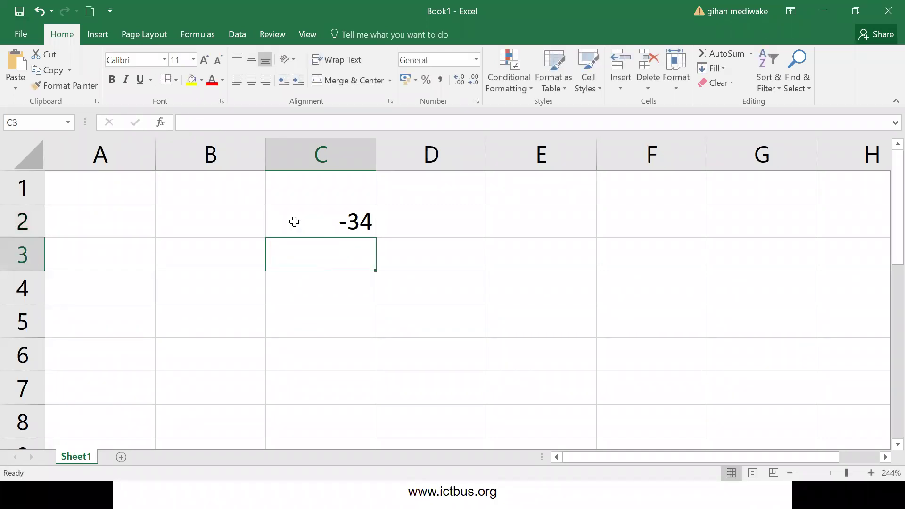
left_click(299, 217)
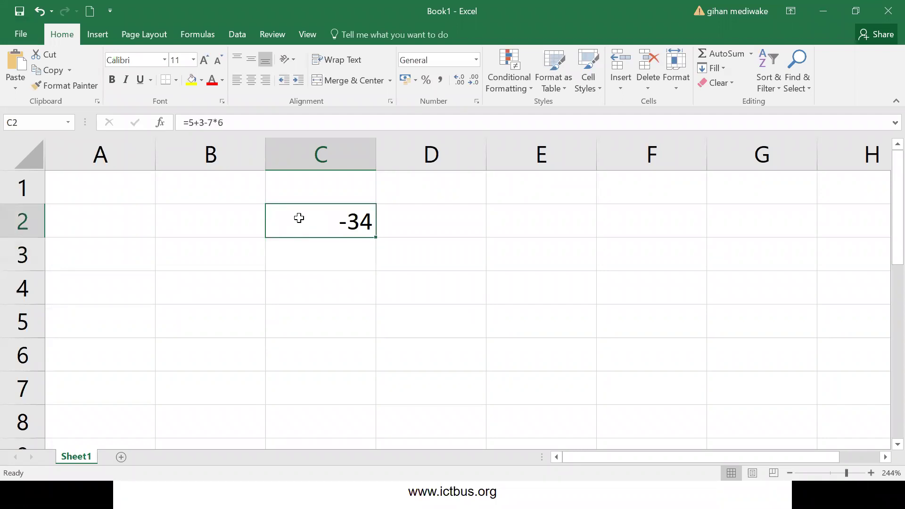
key("Delete")
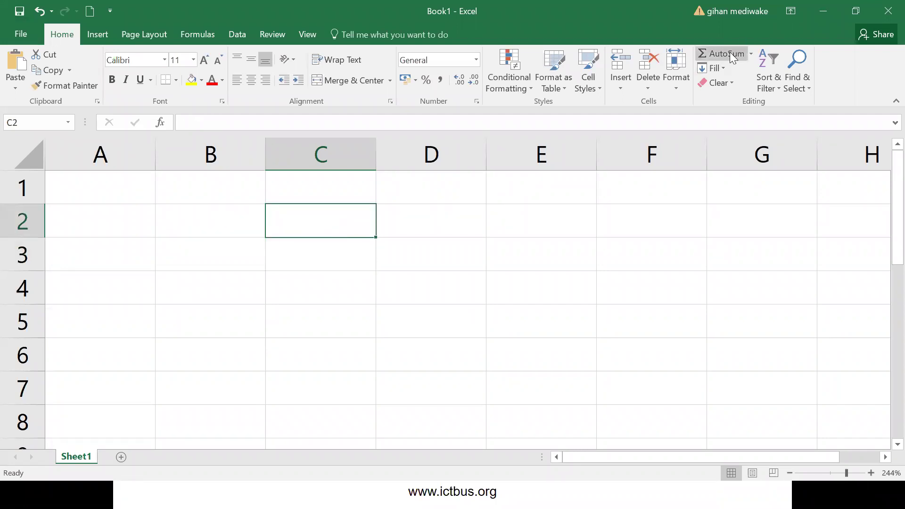
left_click(730, 59)
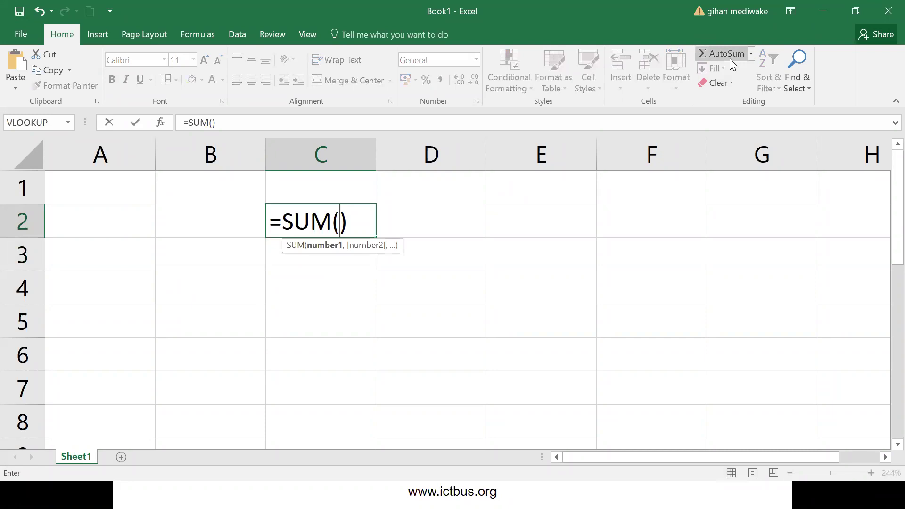
left_click_drag(368, 222, 320, 220)
key("Escape")
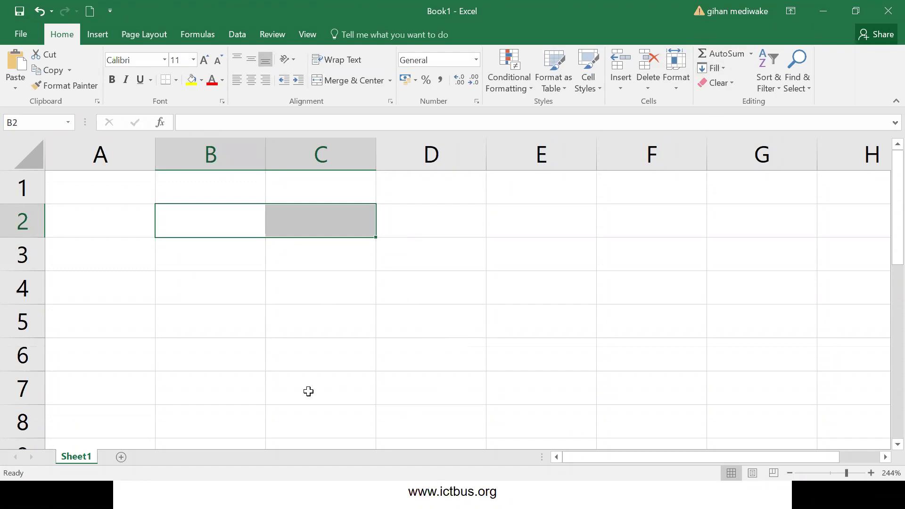
- Enter the names kamal and nimal in cells B2 and B3
left_click(209, 220)
type("kamal")
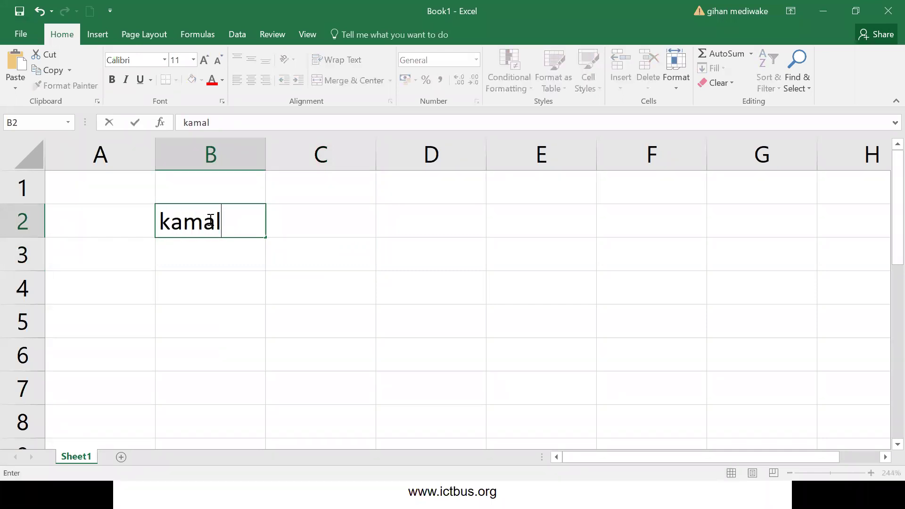
key("Return")
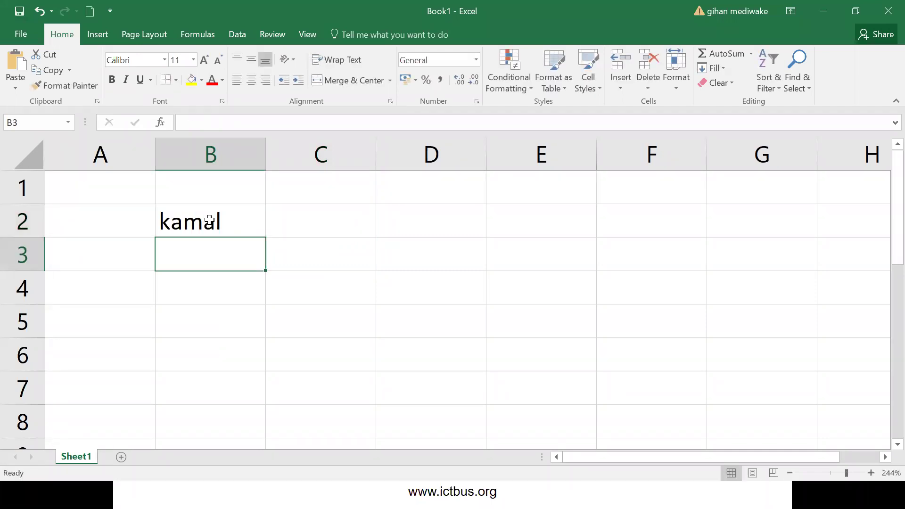
type("nimal")
key("Return")
type("an")
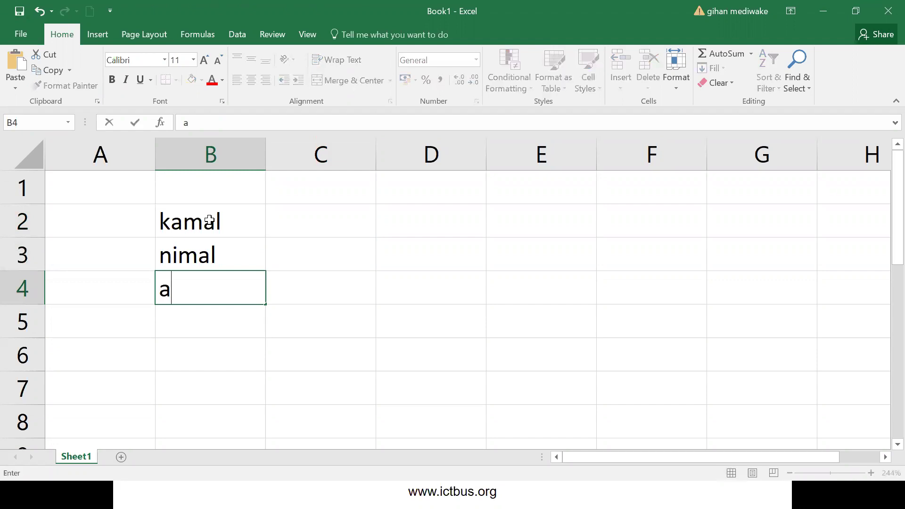
key("BackSpace")
- Add Amal and Tharushika in B4 and B5, then select B2:B5
left_click(210, 219)
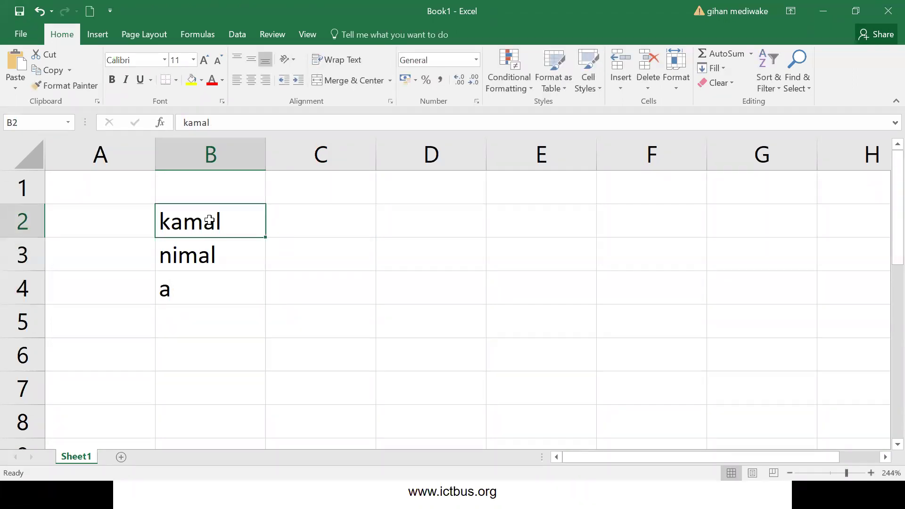
key("Down")
key("Down")
type("Amal")
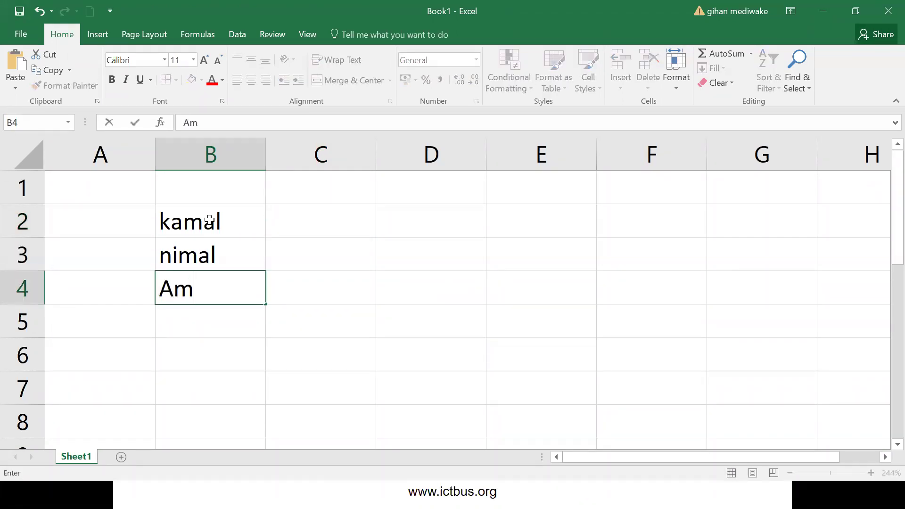
key("Return")
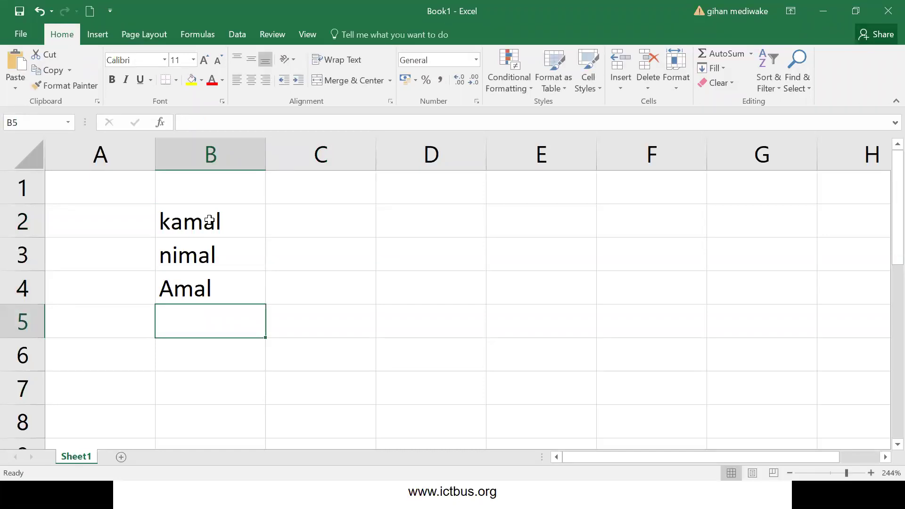
type("Tharu")
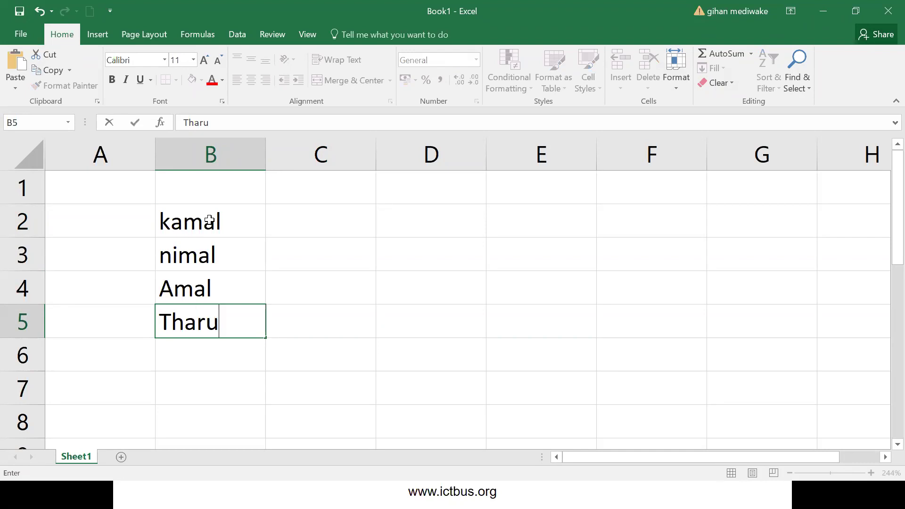
type("shika")
key("Return")
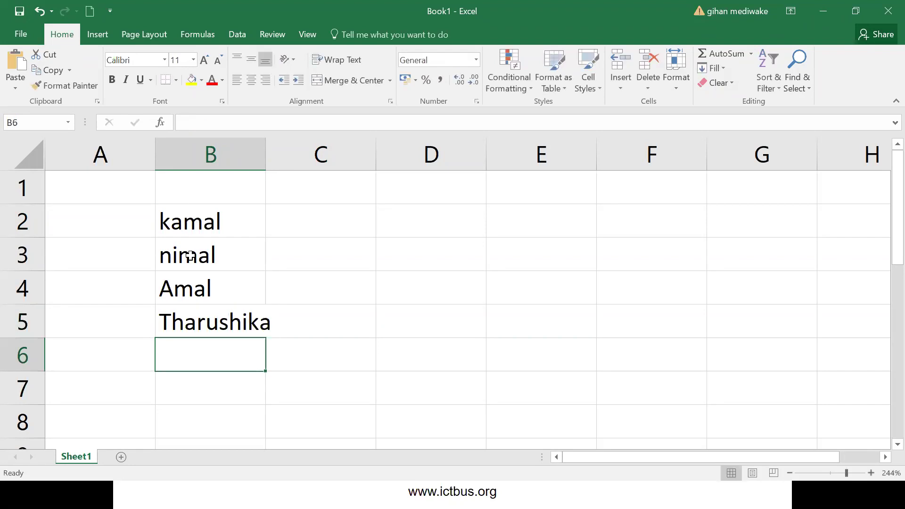
left_click_drag(182, 216, 212, 325)
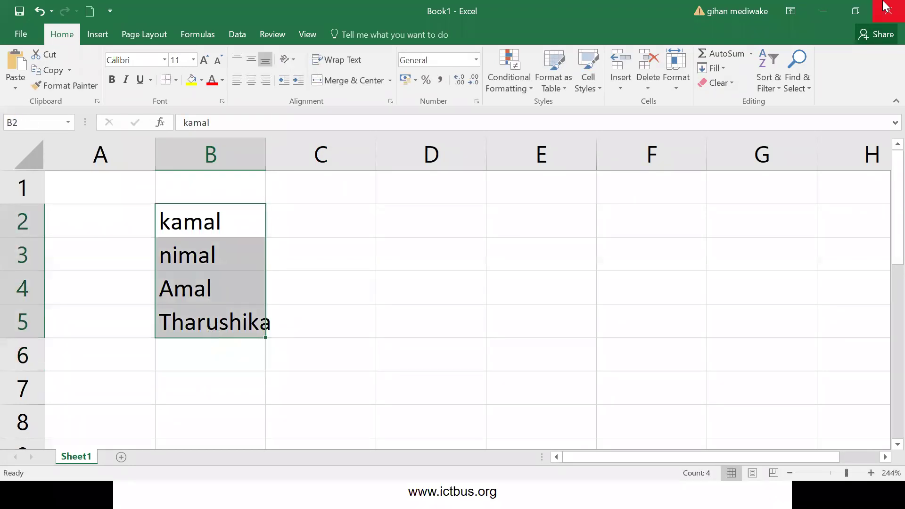
- Sort B2:B5 A to Z, then Z to A, so Tharushika is first
left_click(775, 90)
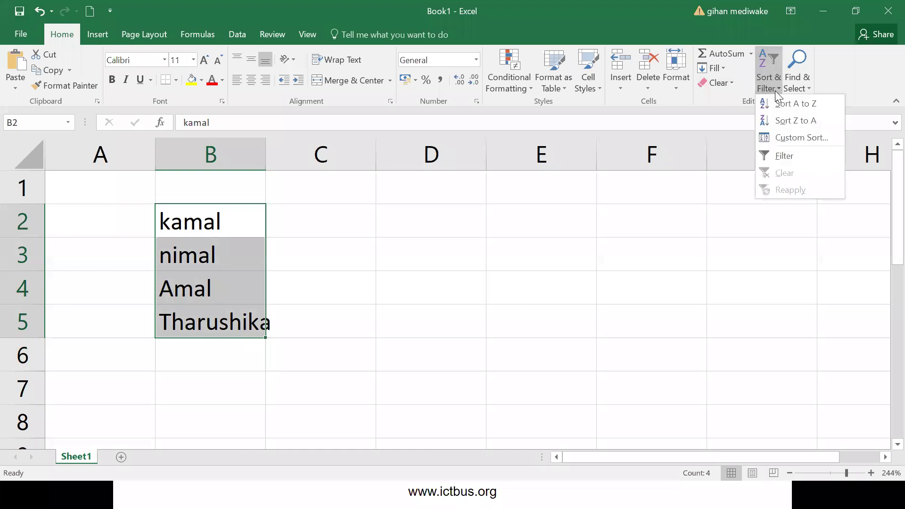
left_click(783, 105)
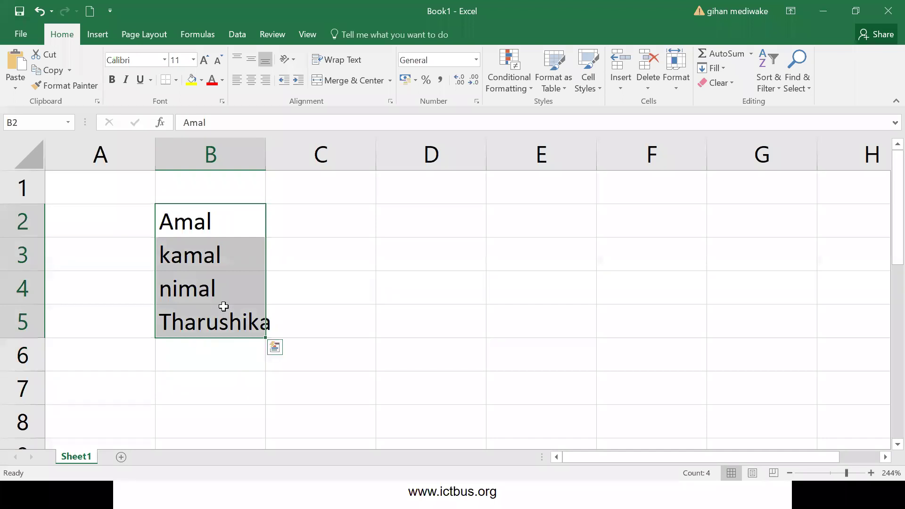
left_click(776, 88)
left_click(792, 121)
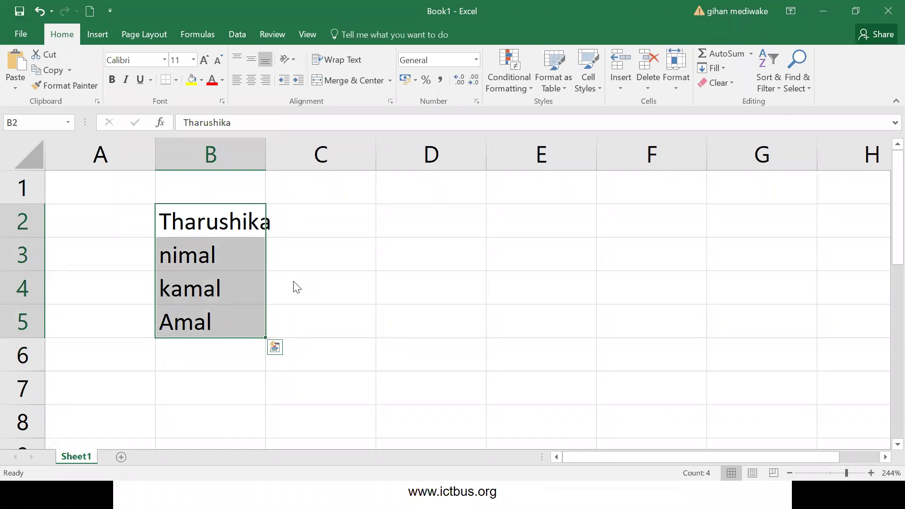
left_click(307, 220)
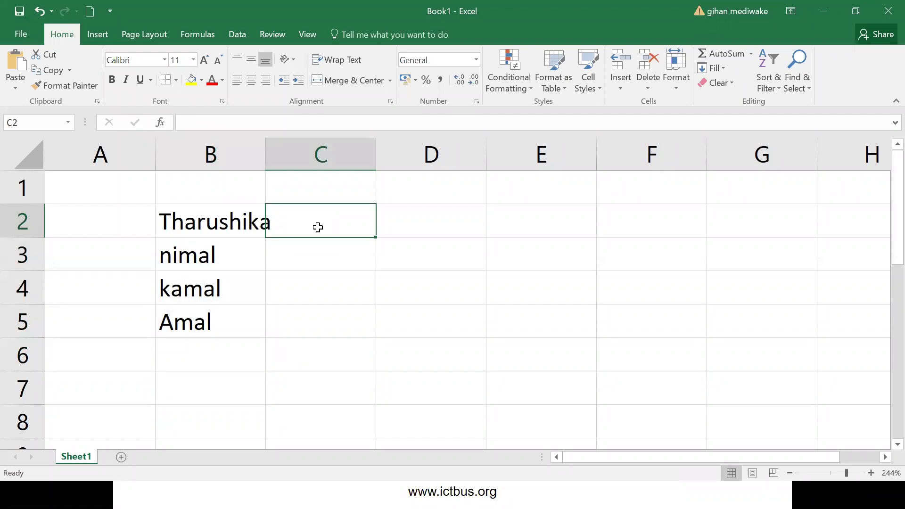
- Enter the marks 99, 76, 45 and 76 in cells C2 to C5
type("99")
key("Return")
type("76")
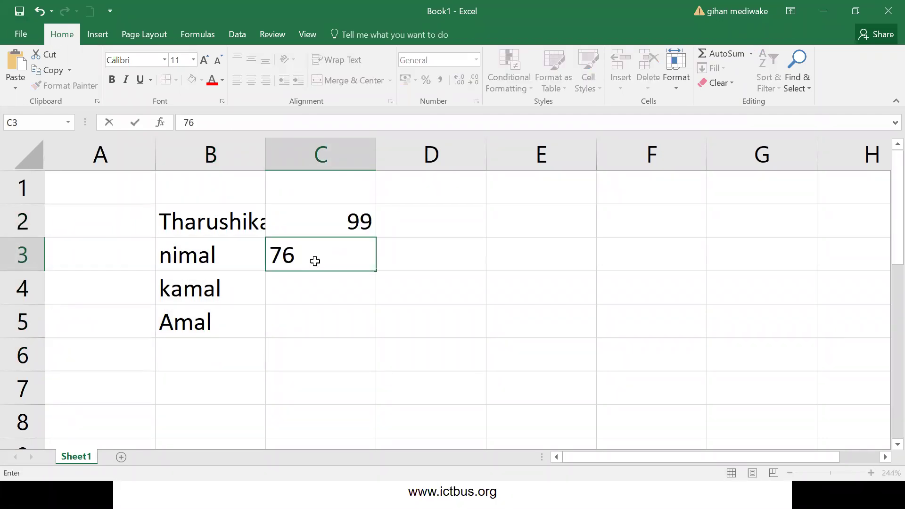
left_click(297, 293)
type("45")
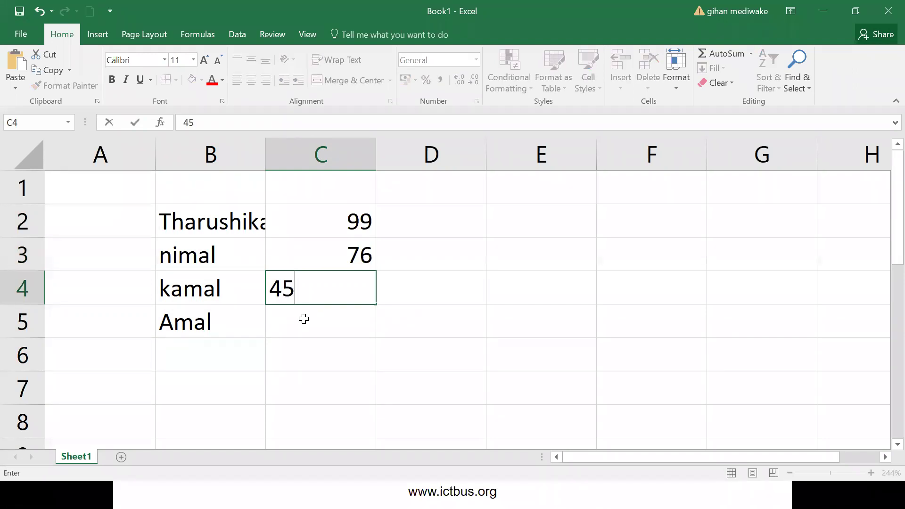
left_click(304, 319)
type("76")
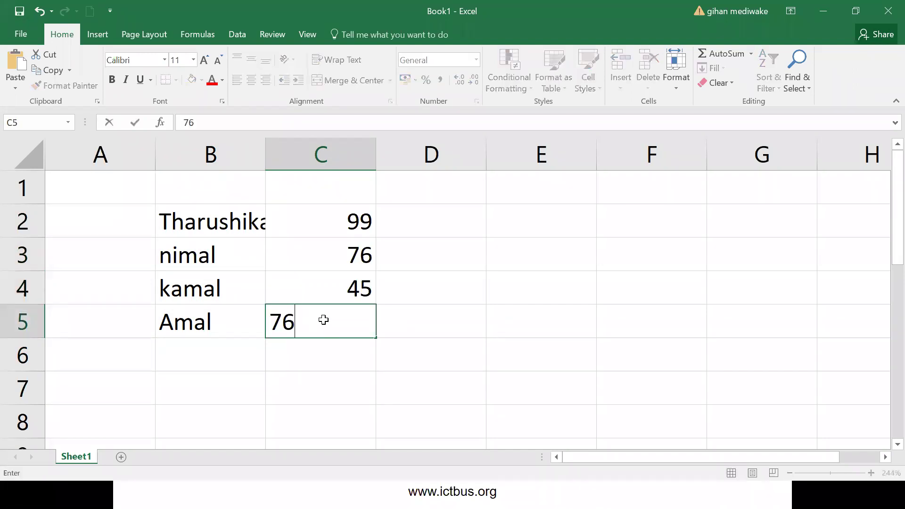
key("Tab")
- Add headings 'name' in B1 and 'marks' in C1, then select B1:C5
left_click(192, 188)
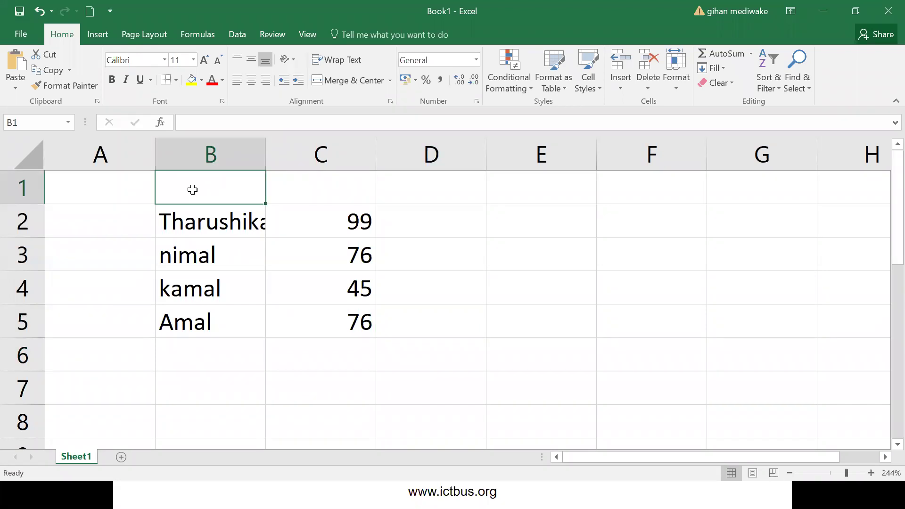
type("name")
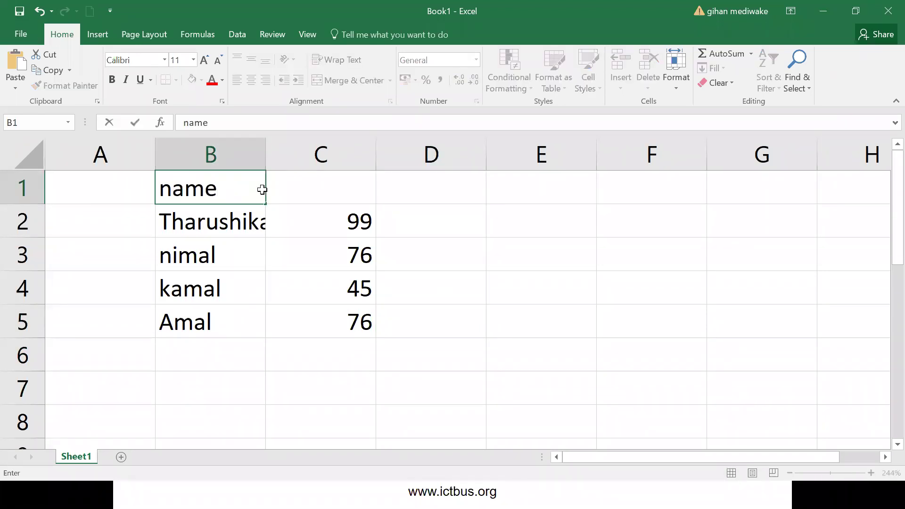
left_click(308, 184)
type("ma")
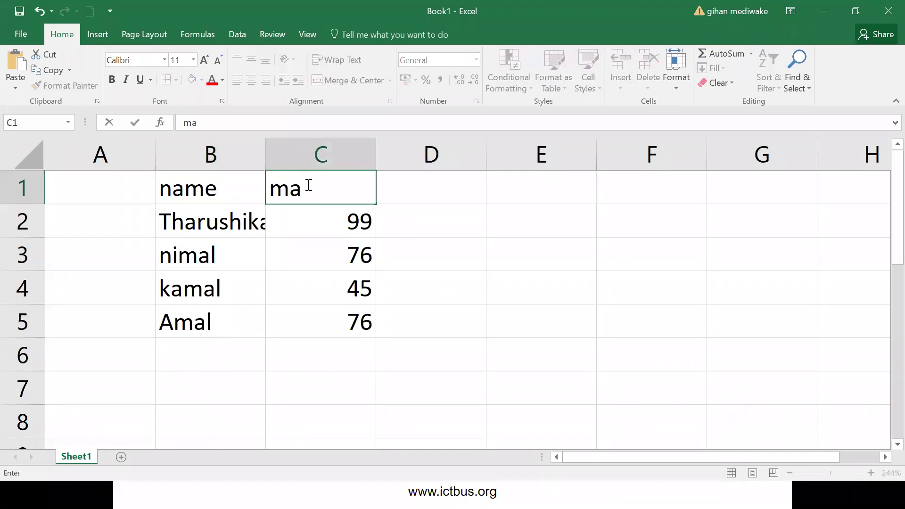
type("rks")
key("Return")
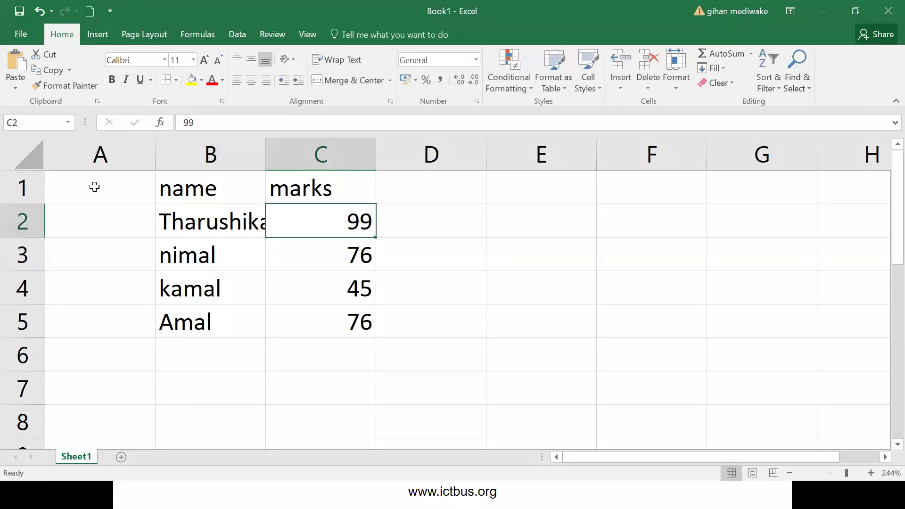
left_click_drag(194, 188, 313, 312)
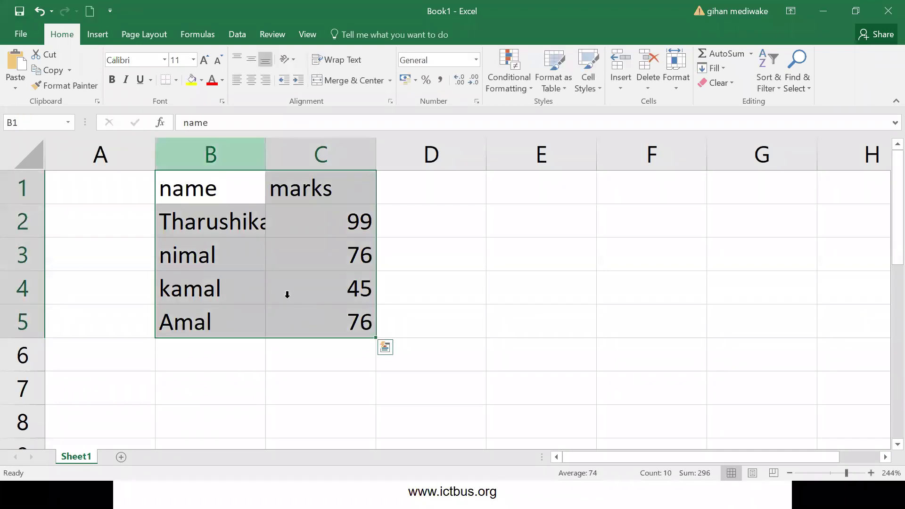
- Insert a clustered column chart of the B1:C5 marks table
left_click(97, 36)
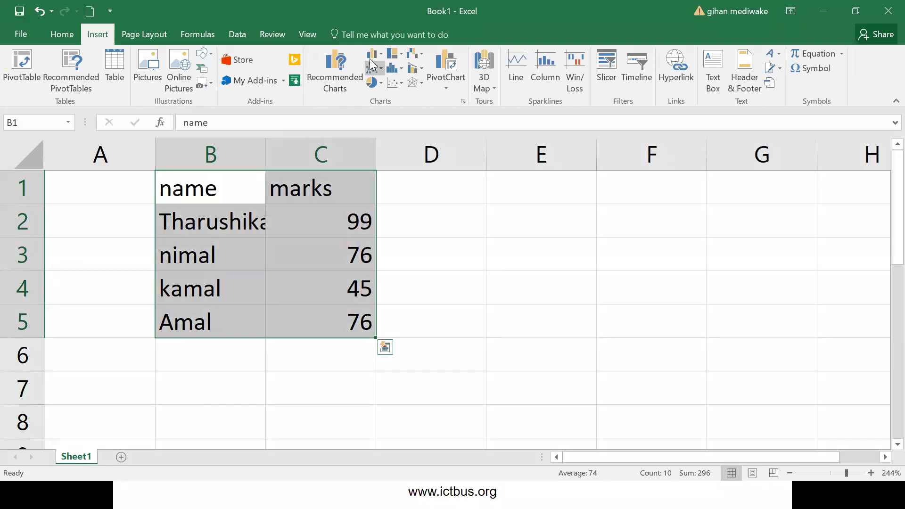
left_click(376, 55)
left_click(390, 101)
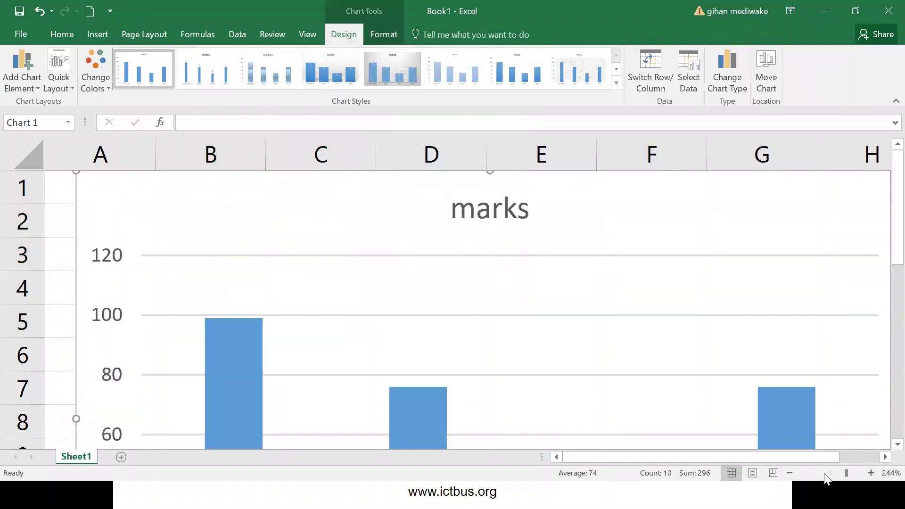
- Zoom the sheet to 84%, enlarge the chart and move it right of the table
left_click(824, 475)
left_click_drag(313, 317, 398, 367)
left_click_drag(359, 182, 615, 164)
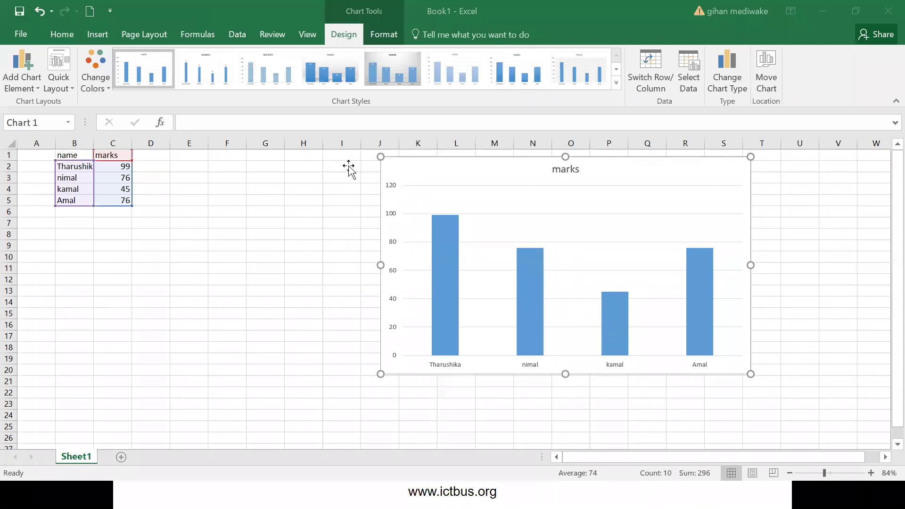
- Move the chart back beside the table, reselect B1:C5 and the chart, and open File info
left_click_drag(427, 168, 222, 168)
left_click(174, 286)
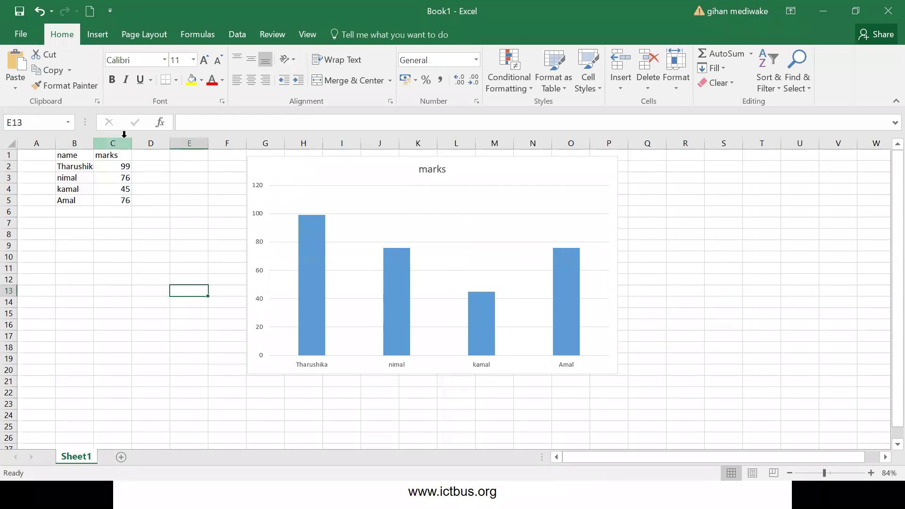
left_click(142, 155)
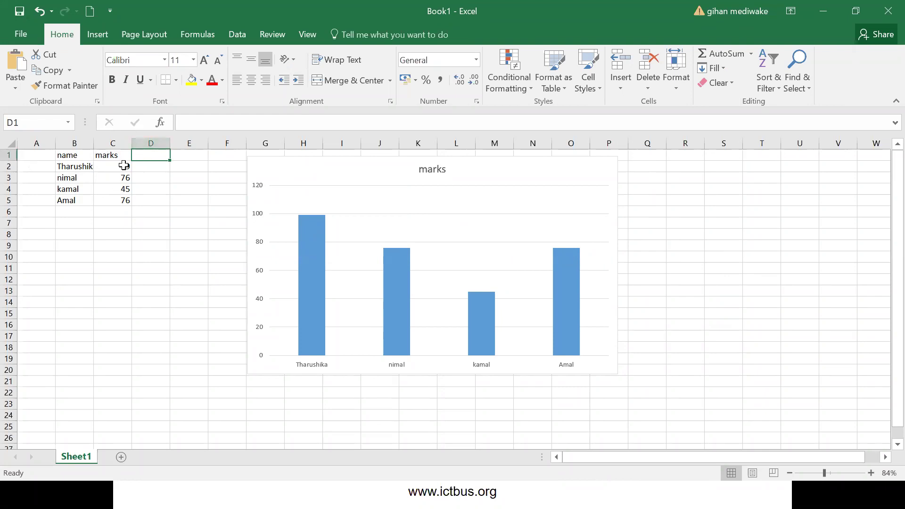
key("Left")
left_click_drag(118, 195, 67, 196)
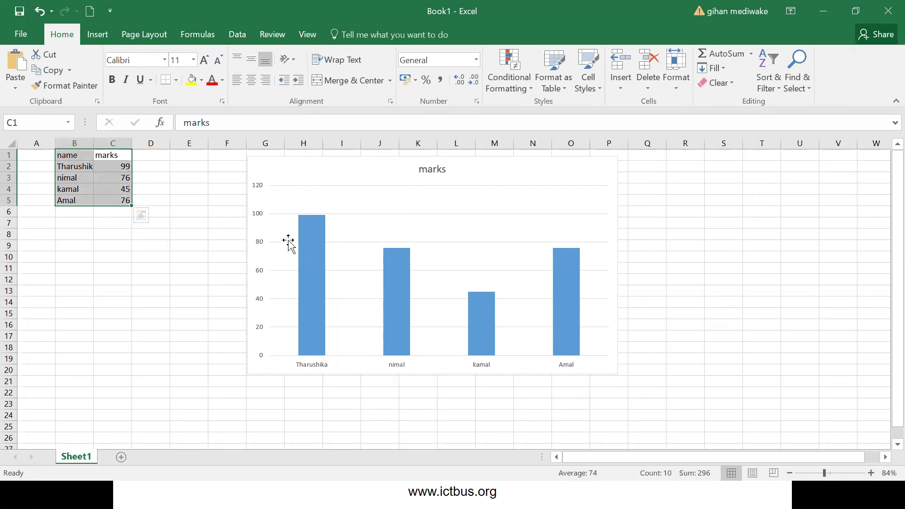
left_click(287, 243)
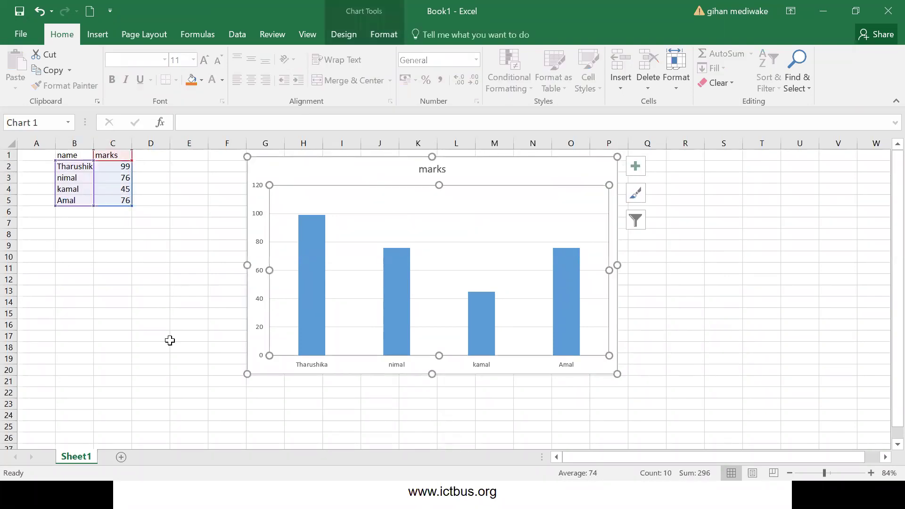
left_click(17, 35)
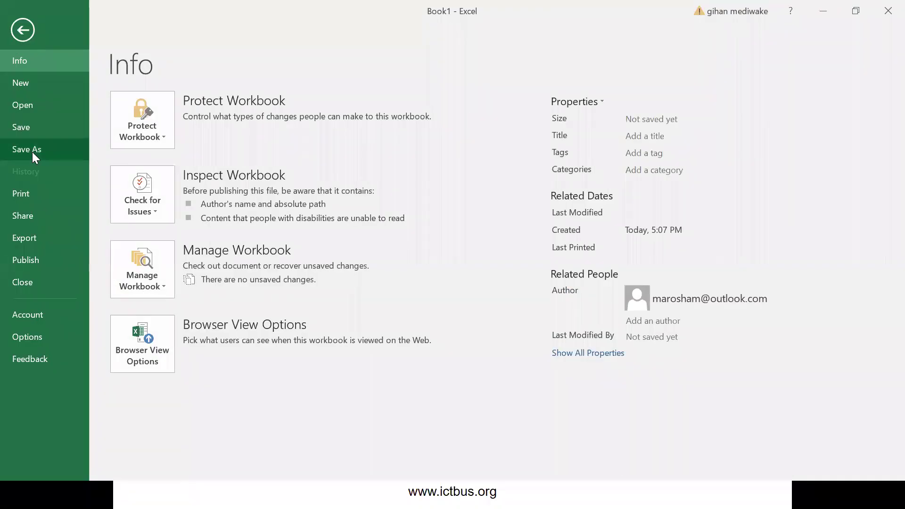
- Open Save As, dismiss the sign-in window, and browse to the Desktop with file name Book1
left_click(33, 151)
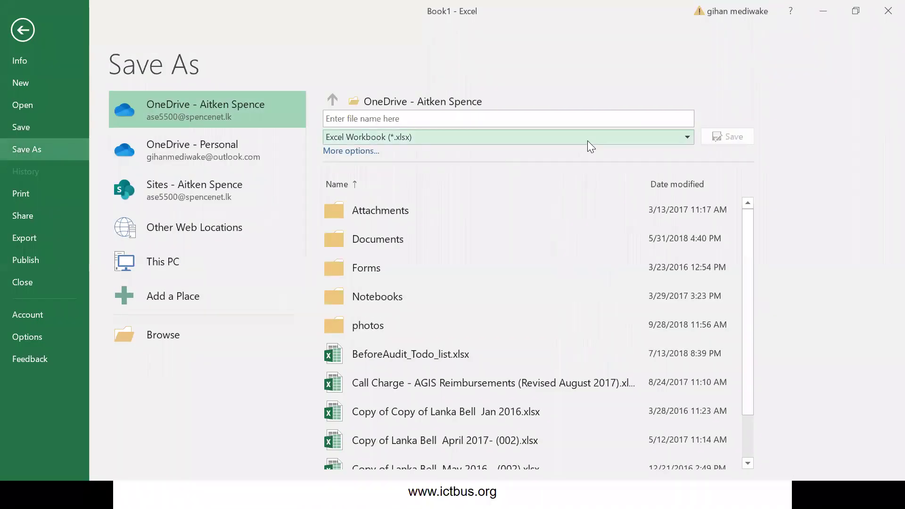
left_click(587, 140)
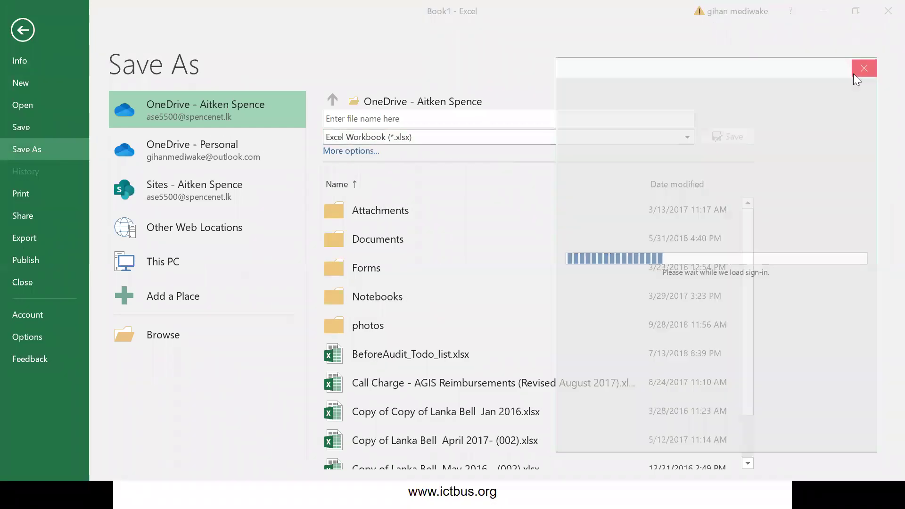
left_click(867, 65)
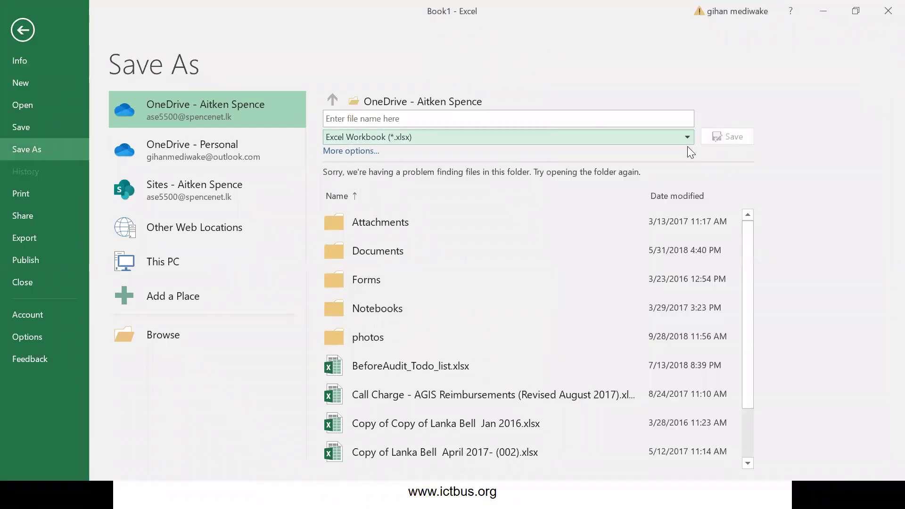
left_click(160, 335)
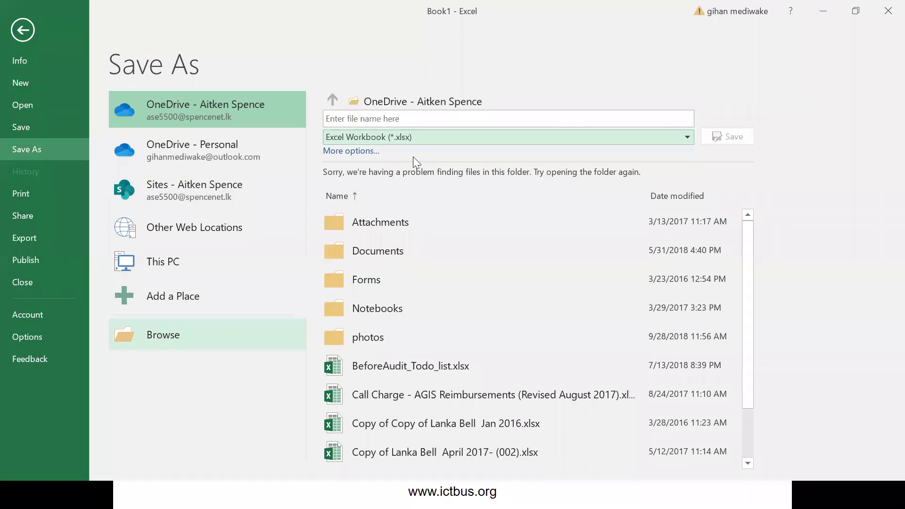
left_click(301, 170)
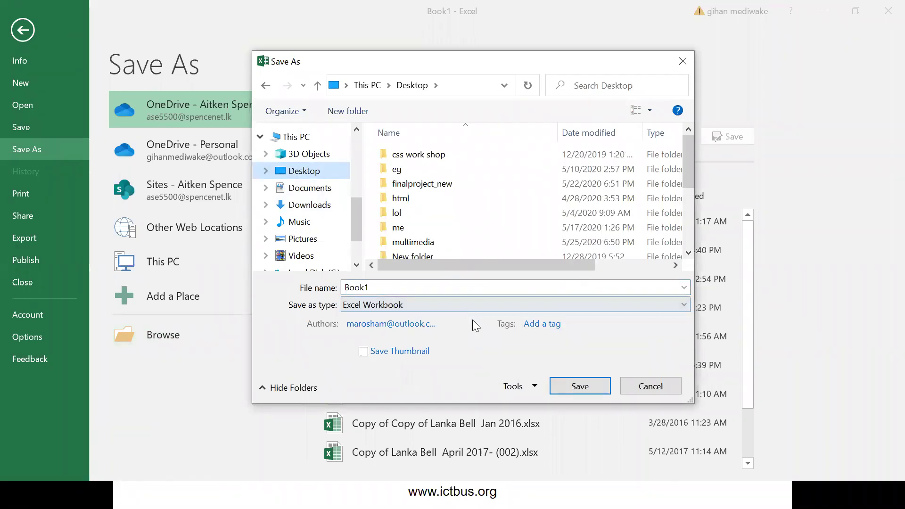
- In Save As General Options, enter a password to open and a password to modify
left_click(536, 387)
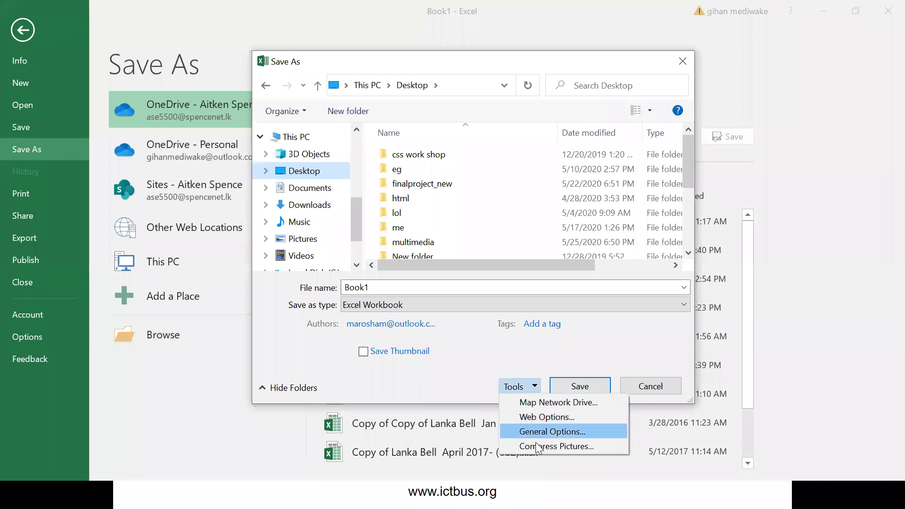
left_click(560, 432)
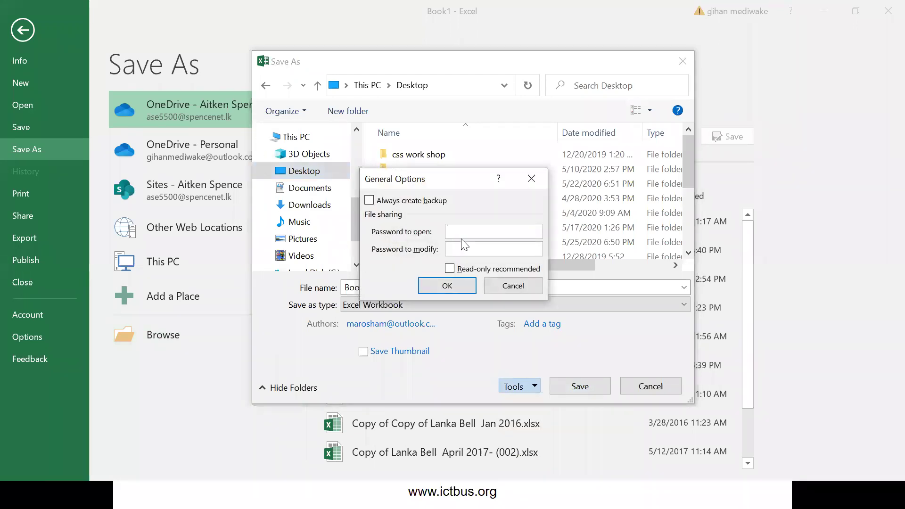
type("123")
left_click(452, 250)
type("123")
left_click(448, 289)
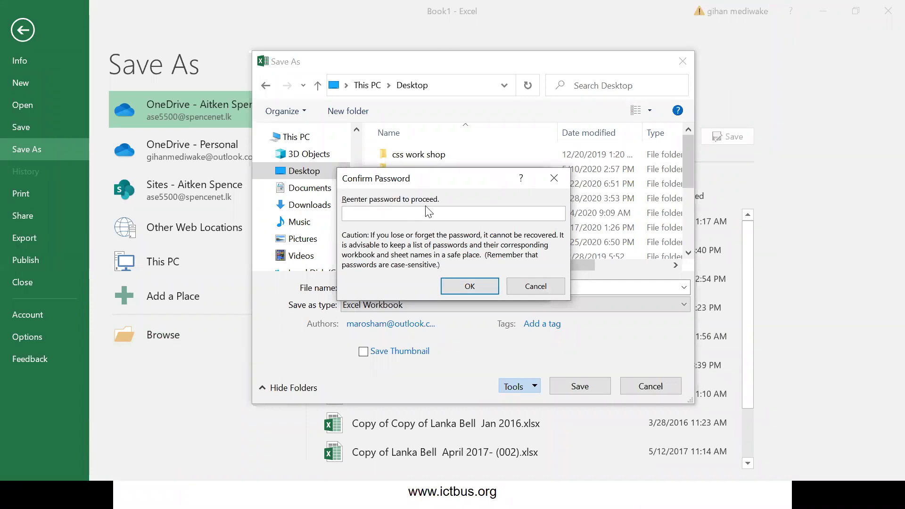
- Re-enter both passwords in their Confirm Password boxes
type("123")
left_click(467, 285)
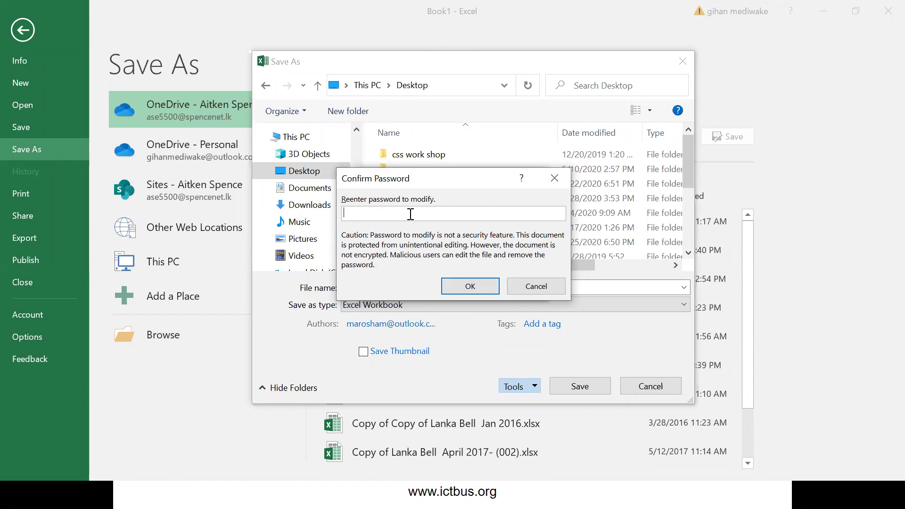
type("123")
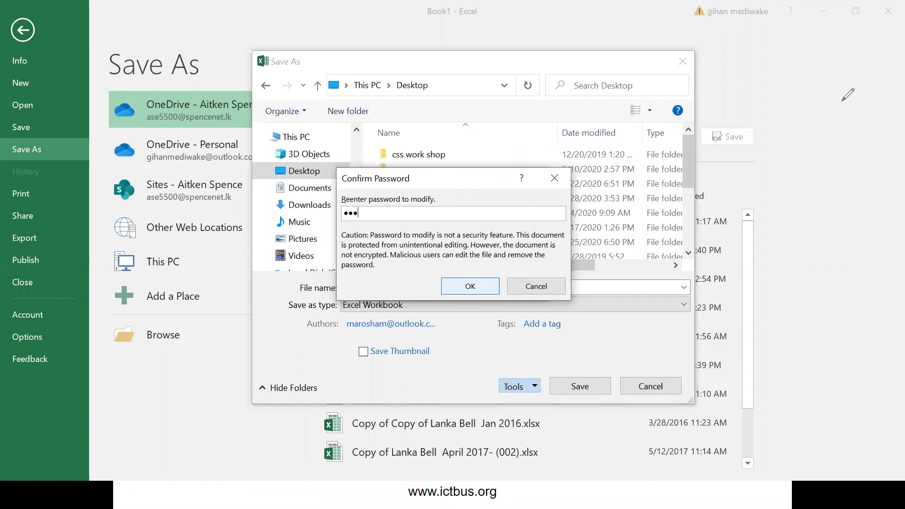
left_click_drag(795, 69, 794, 111)
left_click_drag(807, 70, 842, 102)
mouse_move(851, 61)
left_mouse_down()
mouse_move(864, 76)
mouse_move(852, 108)
left_mouse_up()
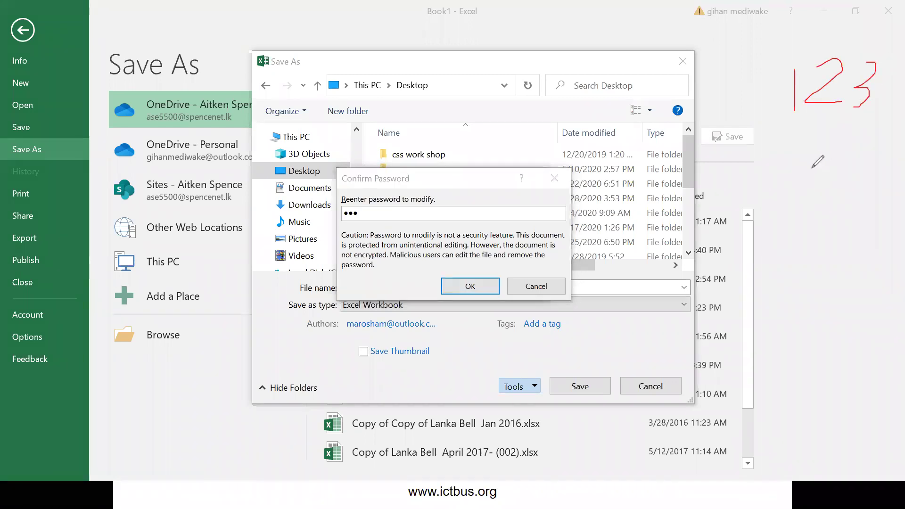
left_click_drag(800, 144, 810, 160)
mouse_move(819, 130)
left_mouse_down()
mouse_move(839, 154)
mouse_move(824, 161)
mouse_move(862, 166)
left_mouse_up()
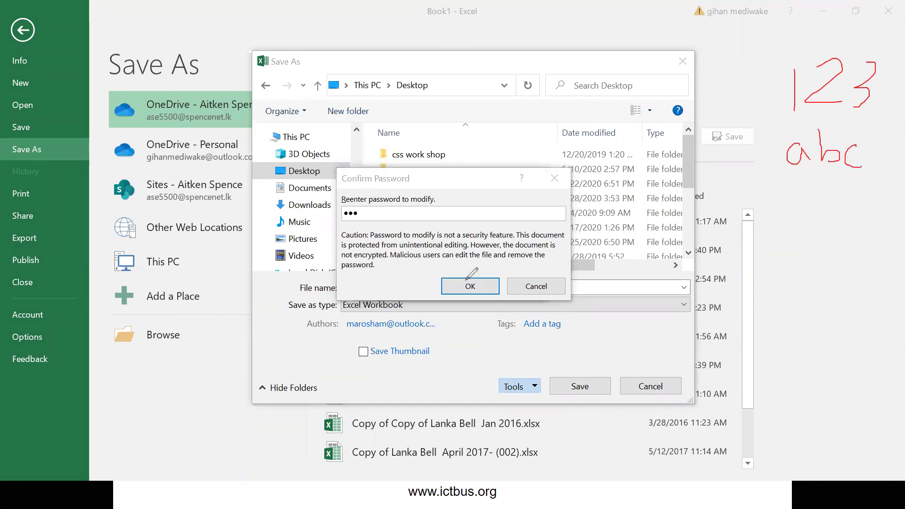
left_click(478, 287)
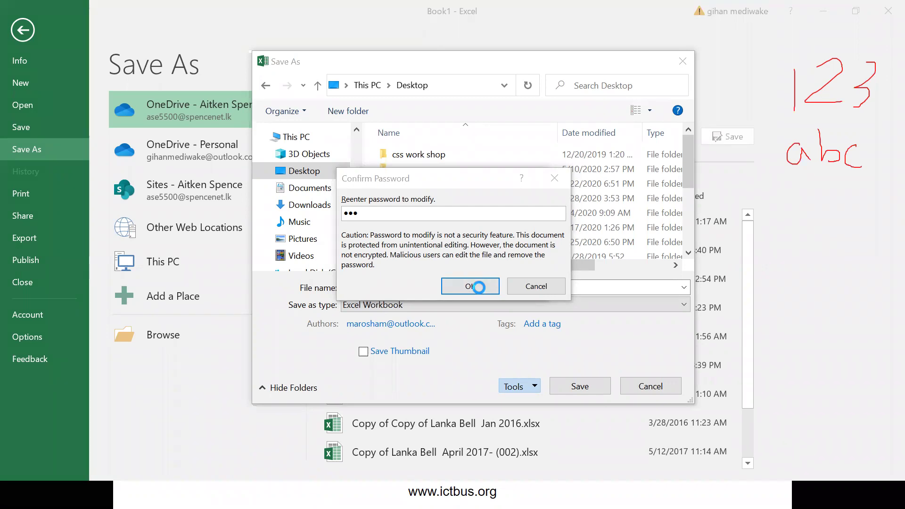
- Save the password-protected workbook, close Excel, and start a Start search for 'ex'
left_click(580, 387)
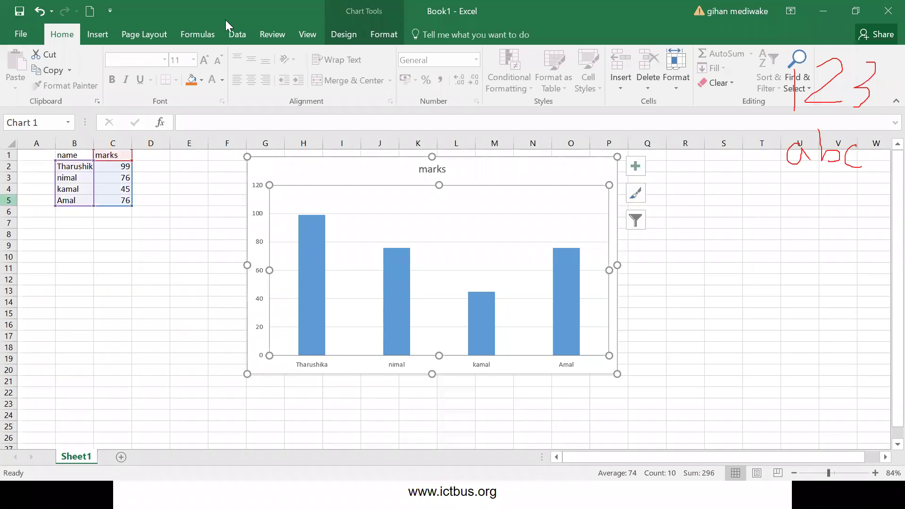
left_click(888, 12)
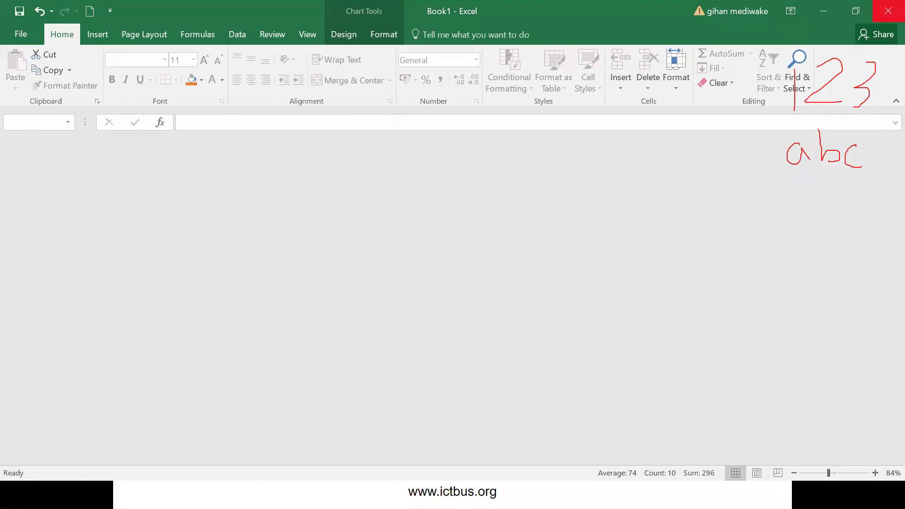
key("super")
key("super")
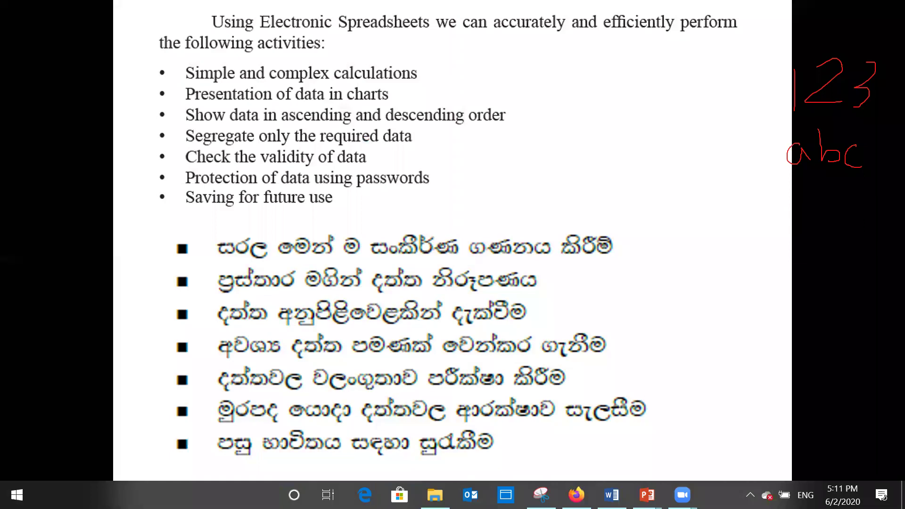
key("super")
type("ex")
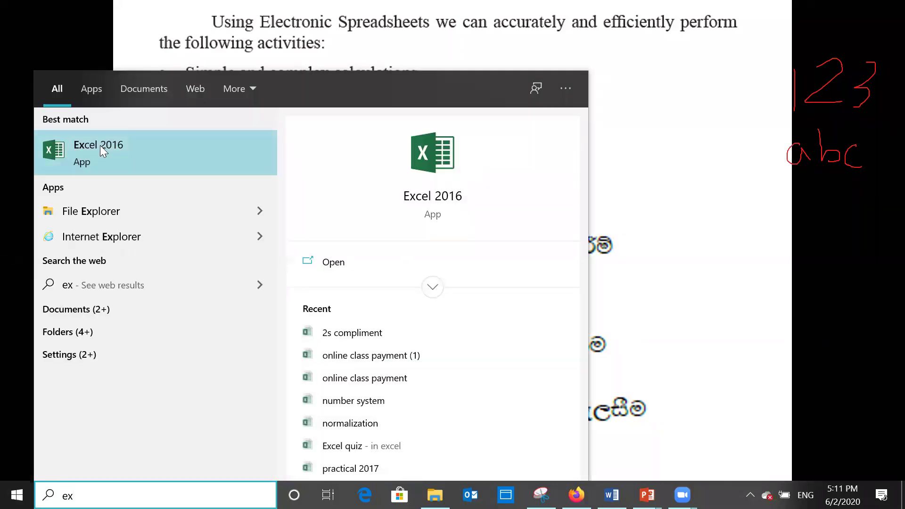
- Launch Excel 2016 from the search results and open the recent 2s compliment workbook
left_click(100, 146)
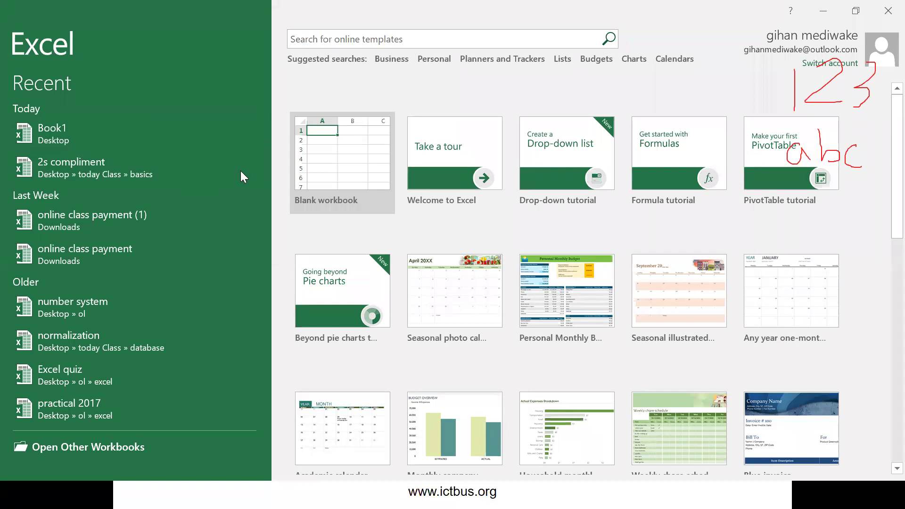
left_click(134, 171)
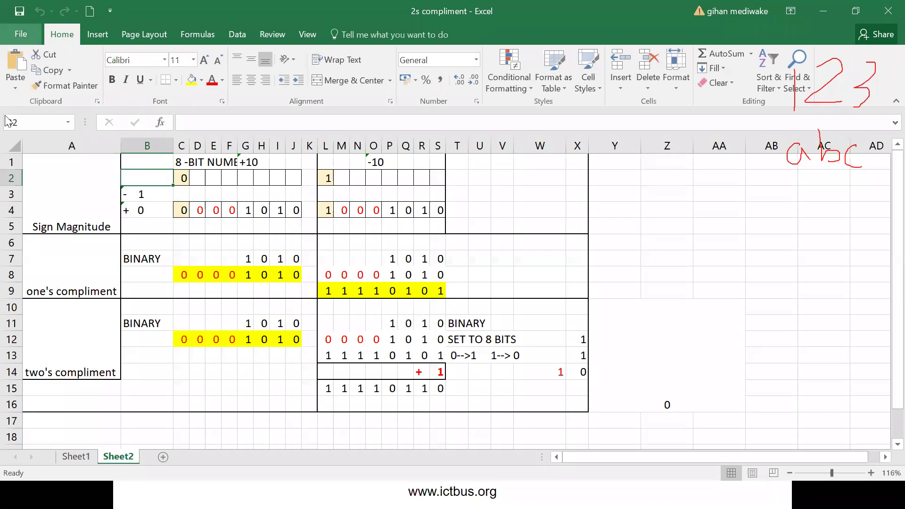
- Open Book1 from the Recent list, enter its open password, and open it read-only
left_click(20, 34)
left_click(23, 104)
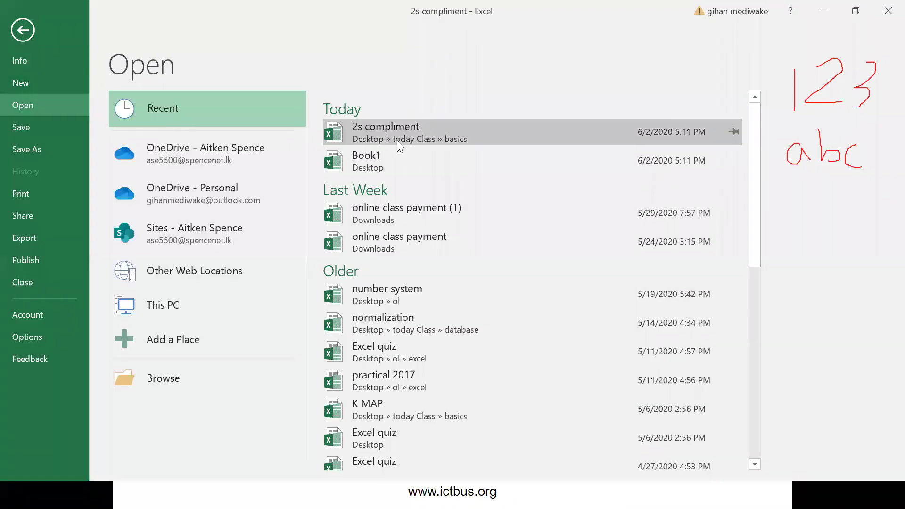
left_click(379, 157)
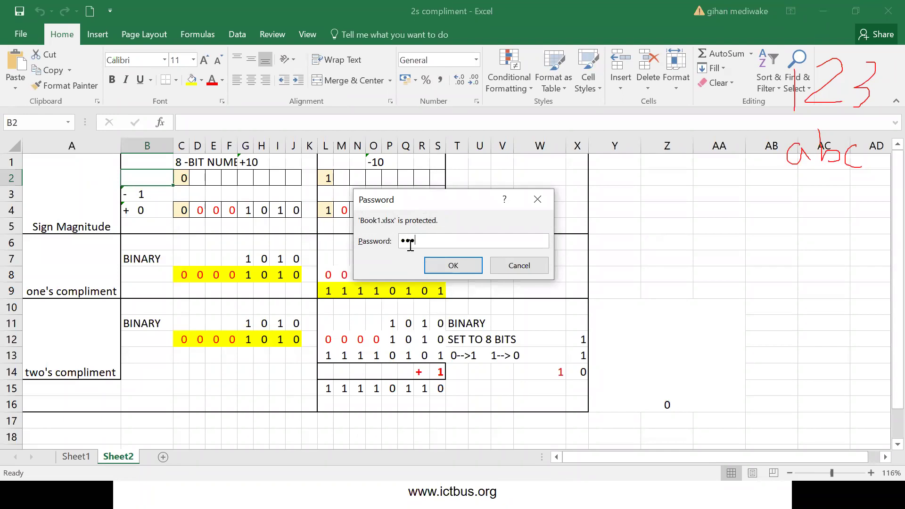
key("Return")
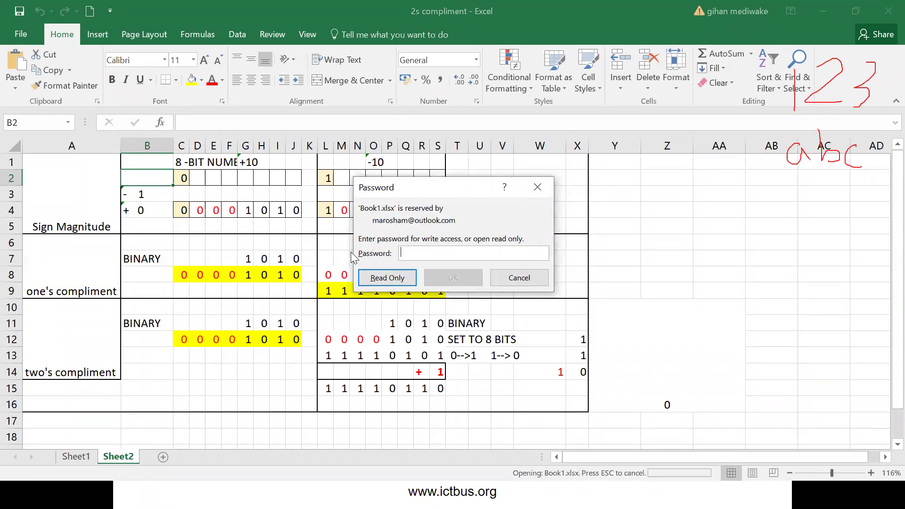
left_click(386, 277)
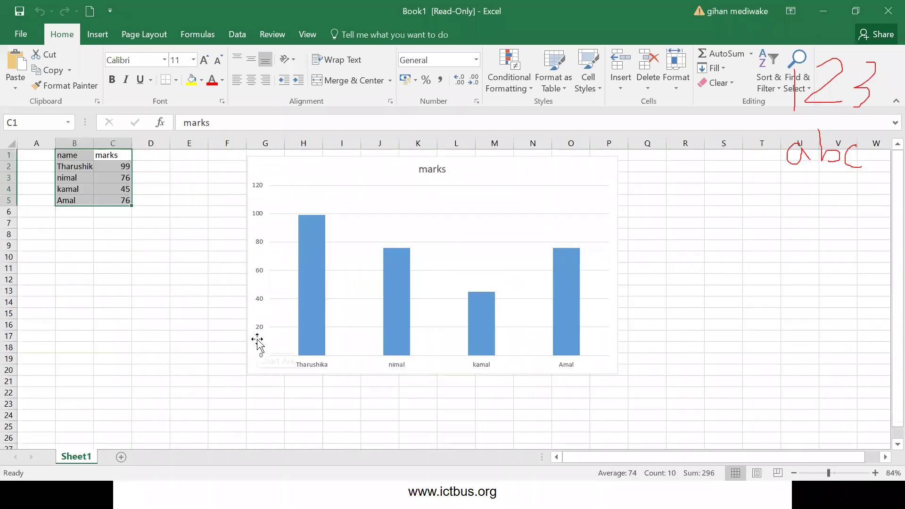
- Change C5 from 76 to 55 and try saving, dismissing the read-only warning
left_click(113, 200)
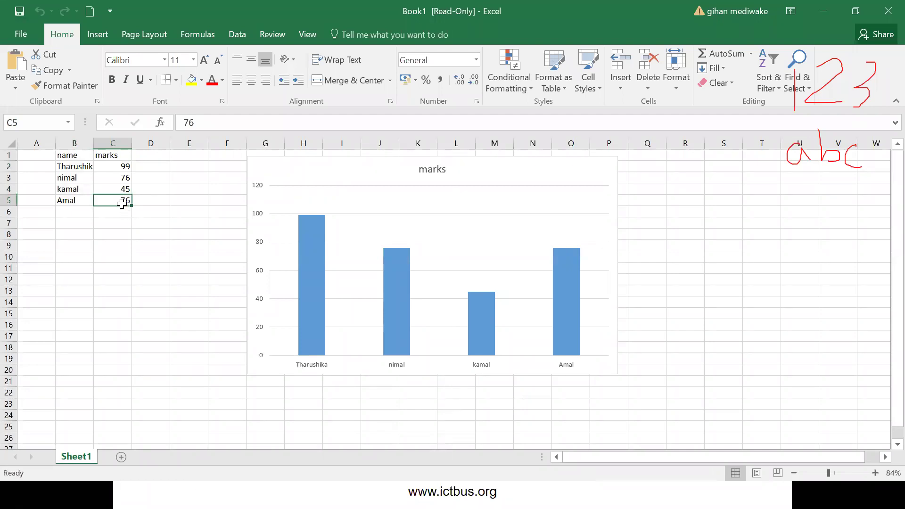
type("55")
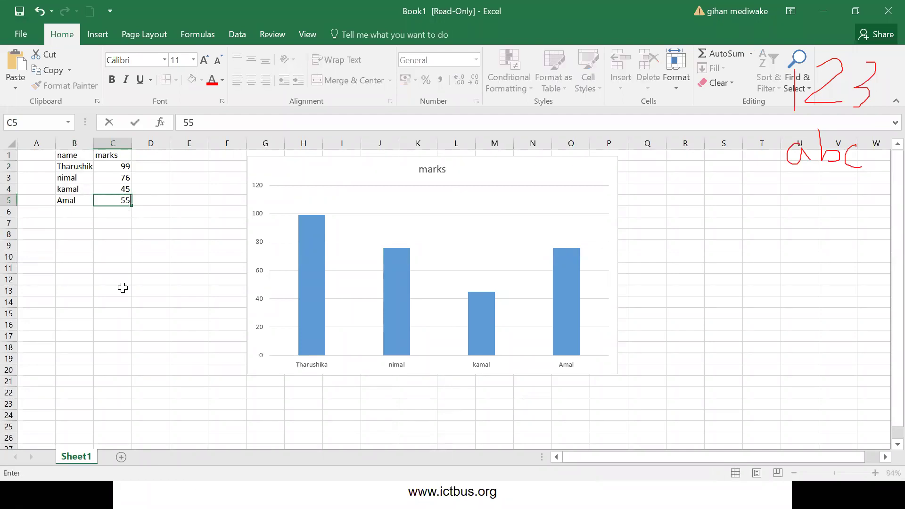
left_click(20, 11)
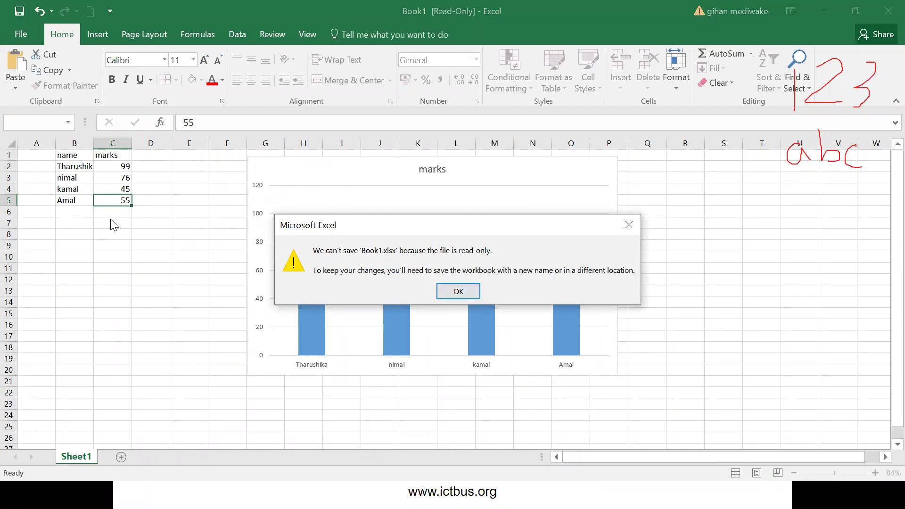
left_click(461, 292)
- Try Save As, return to the worksheet unsaved, and bring up the Start menu
key("ctrl+s")
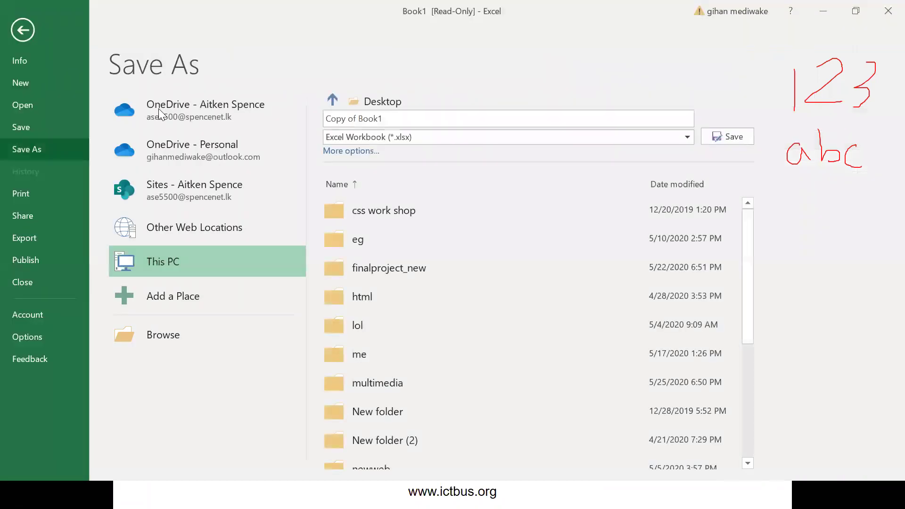
left_click(22, 30)
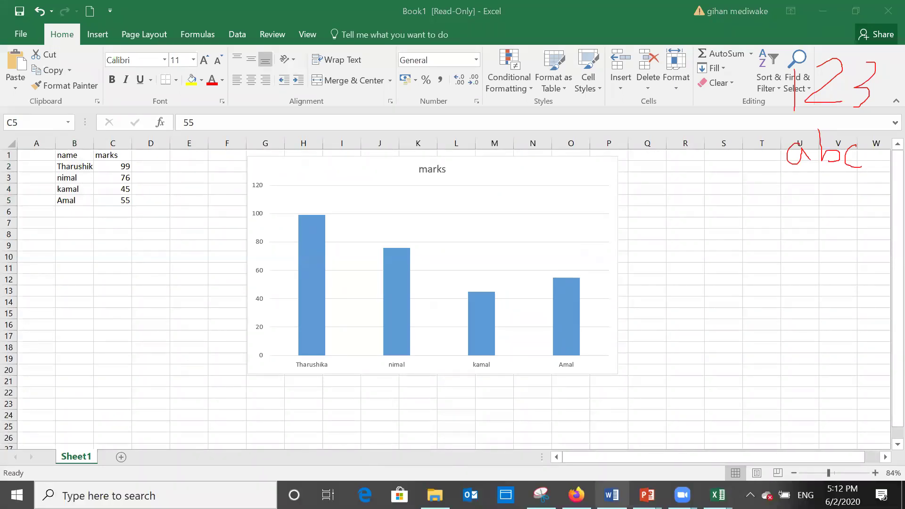
key("super")
- Bring the PowerPoint slideshow back to the front, then call up the Start menu over it
mouse_move(647, 495)
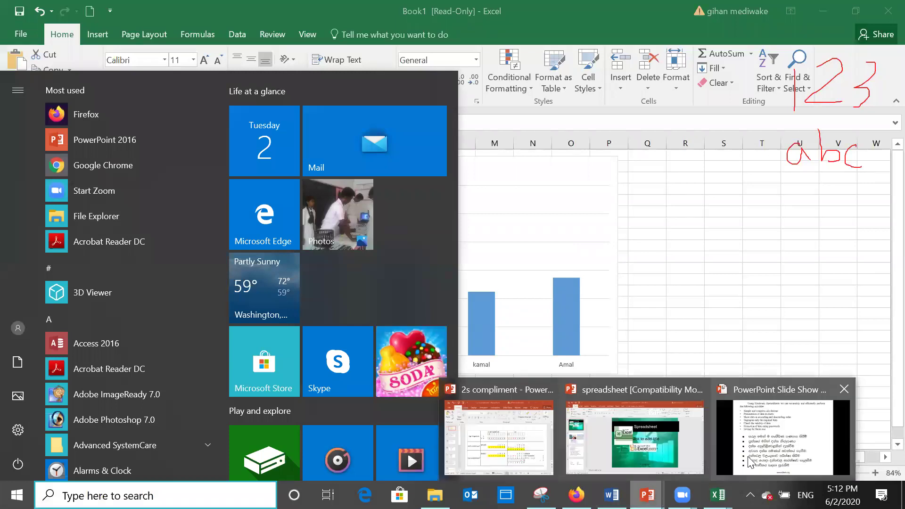
left_click(754, 429)
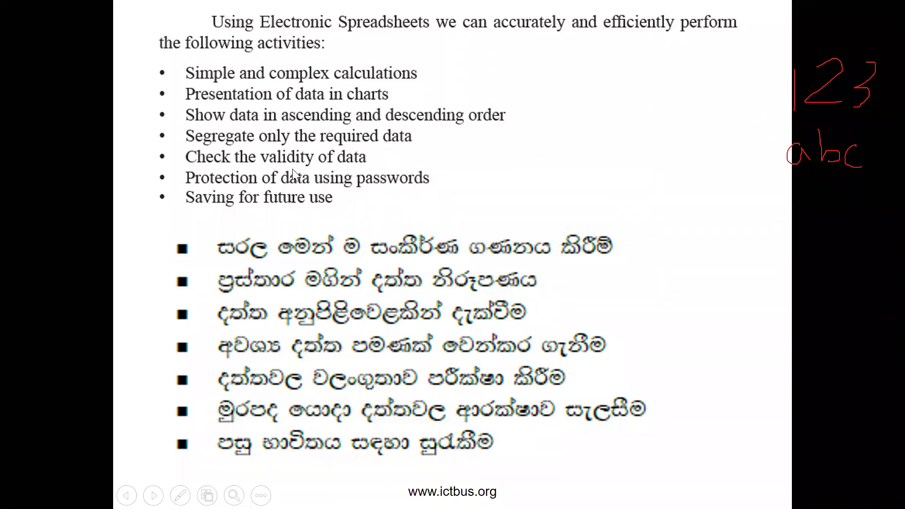
key("super")
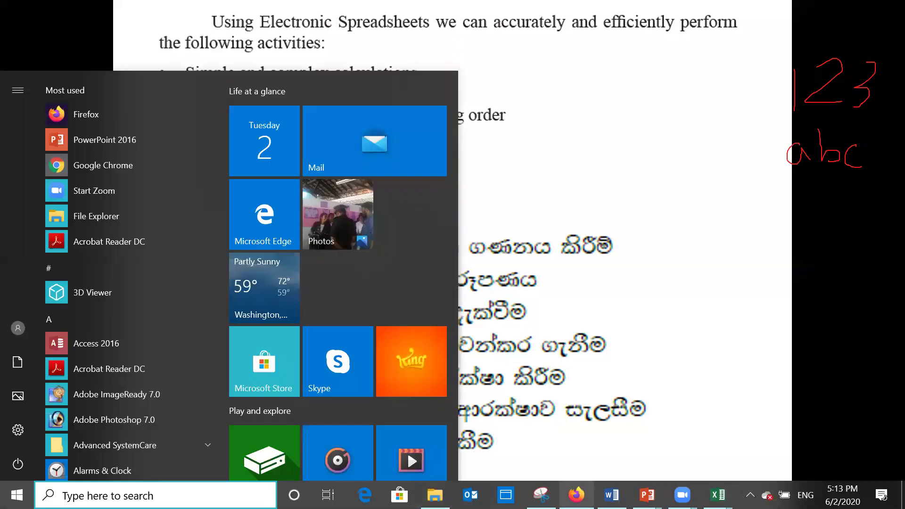
- Bring Book1 back to the front, zoom to 256%, and select empty cell C10
mouse_move(718, 494)
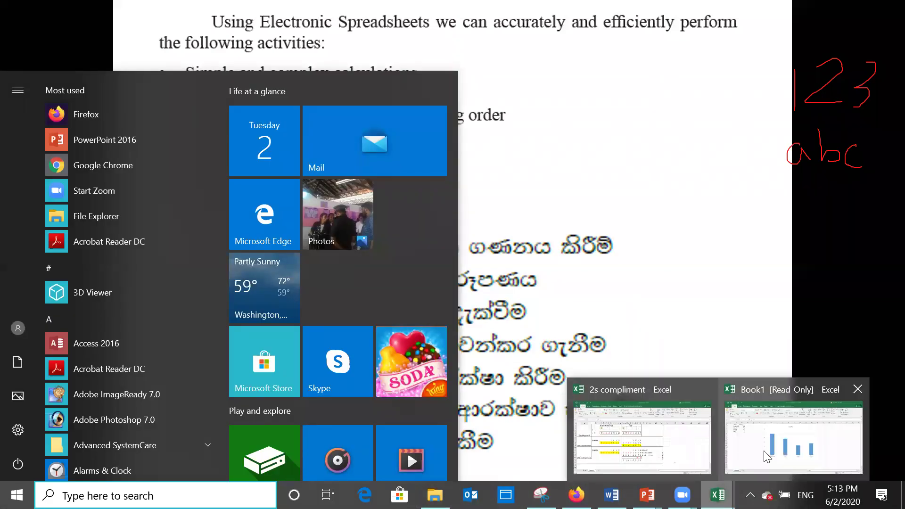
left_click(844, 467)
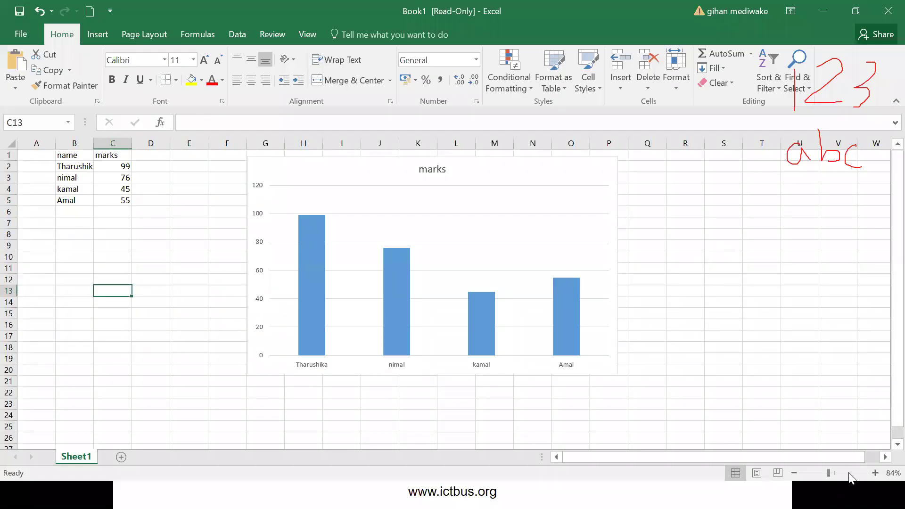
left_click(848, 473)
left_click(379, 297)
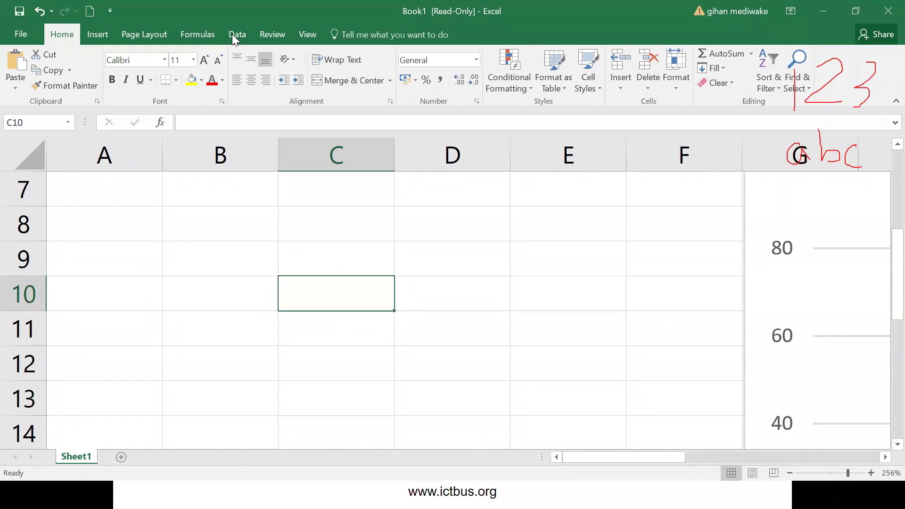
key("super")
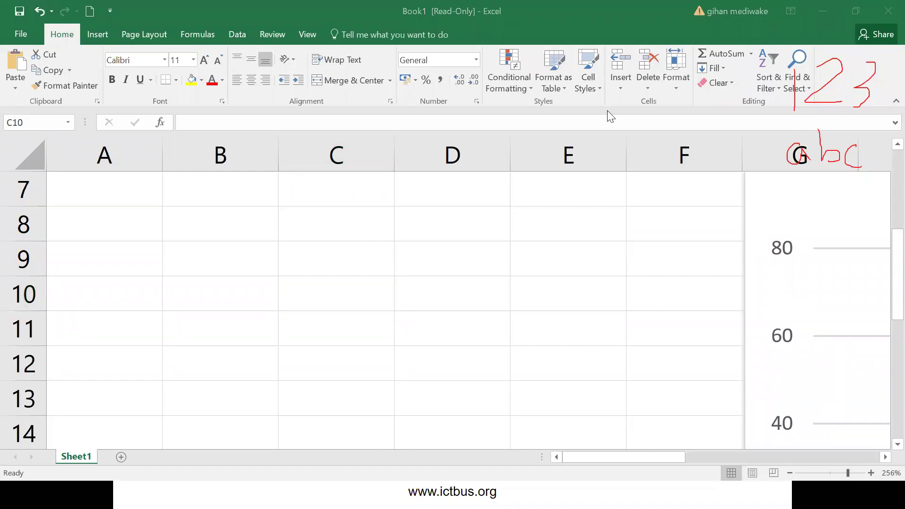
left_click(509, 53)
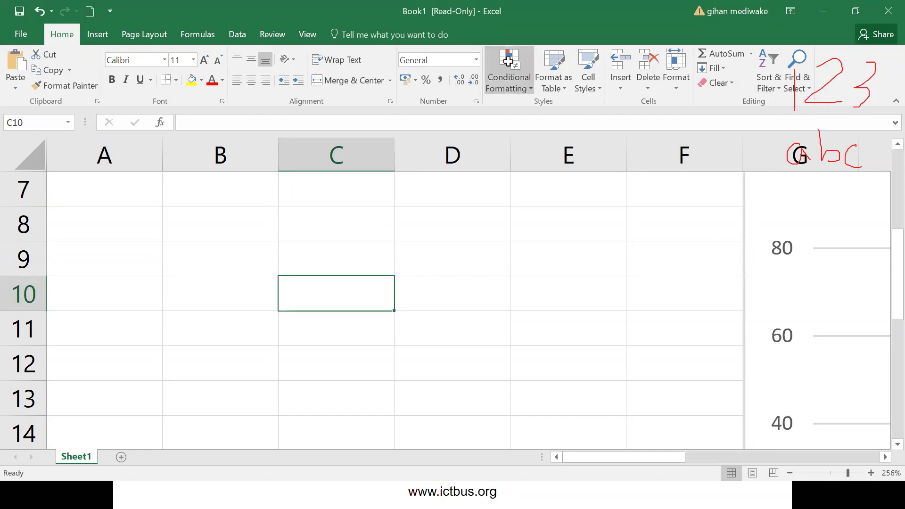
- Give C8:C12 a 2-color scale with minimum Number 0 (orange) and maximum Highest Value (yellow)
left_click_drag(312, 240, 319, 348)
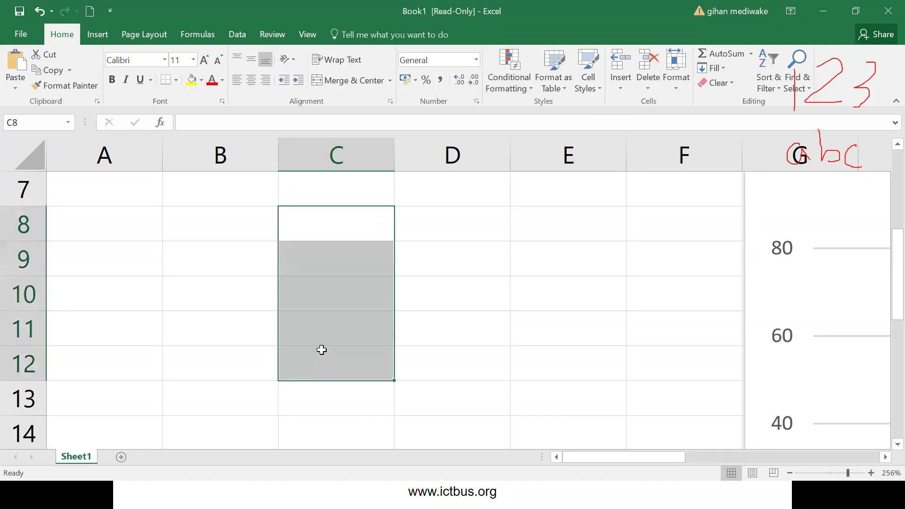
left_click(514, 66)
mouse_move(503, 208)
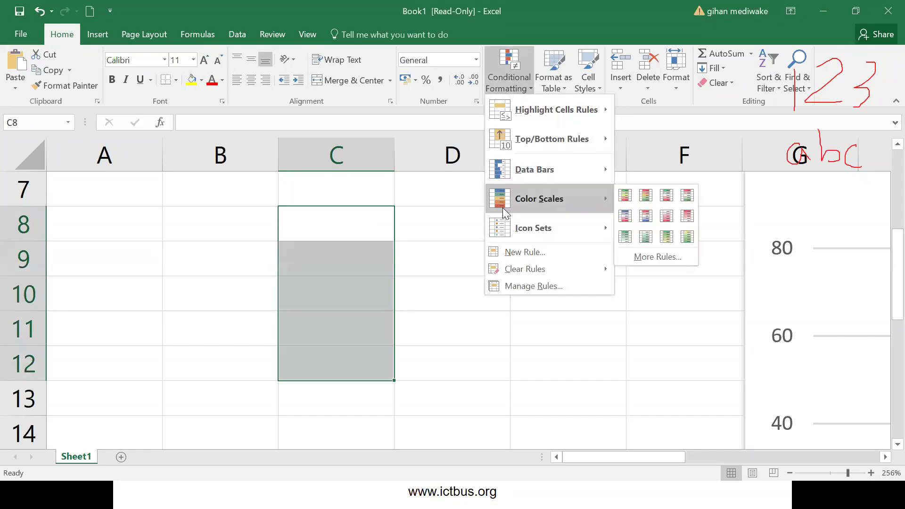
left_click(504, 253)
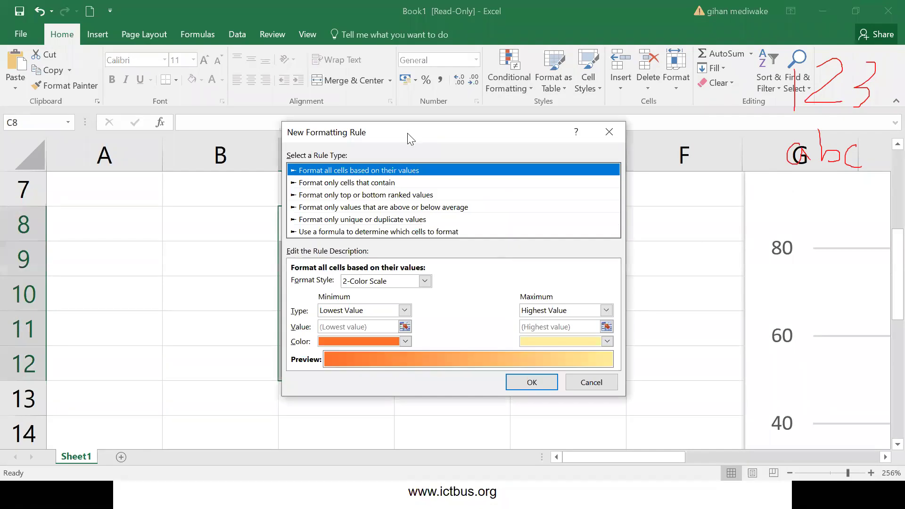
left_click_drag(406, 133, 559, 109)
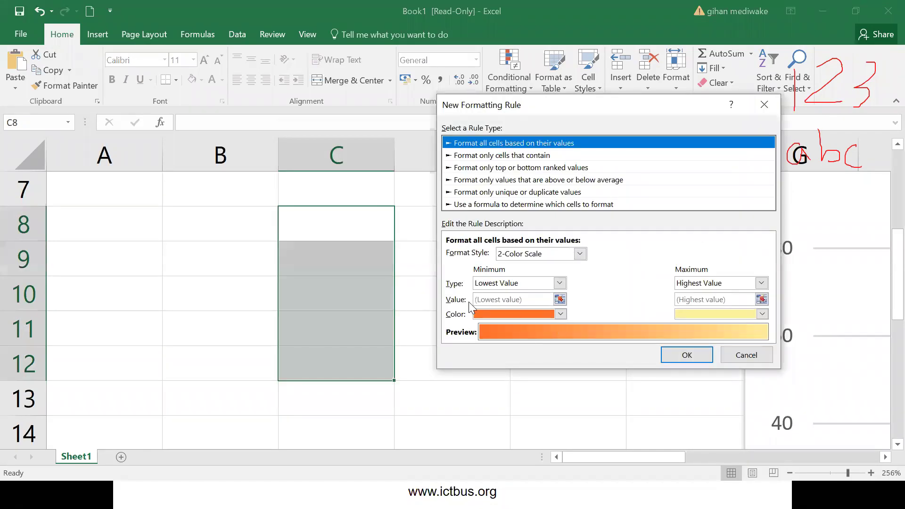
left_click(560, 284)
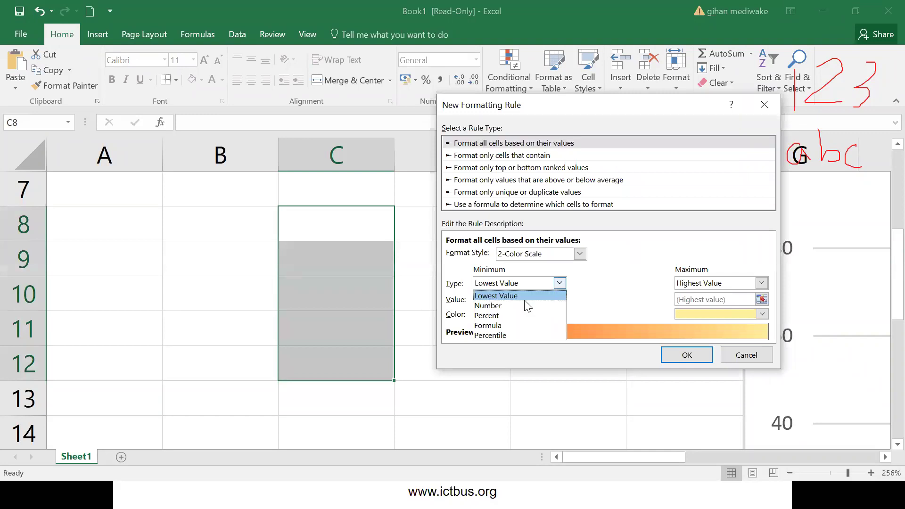
left_click(499, 304)
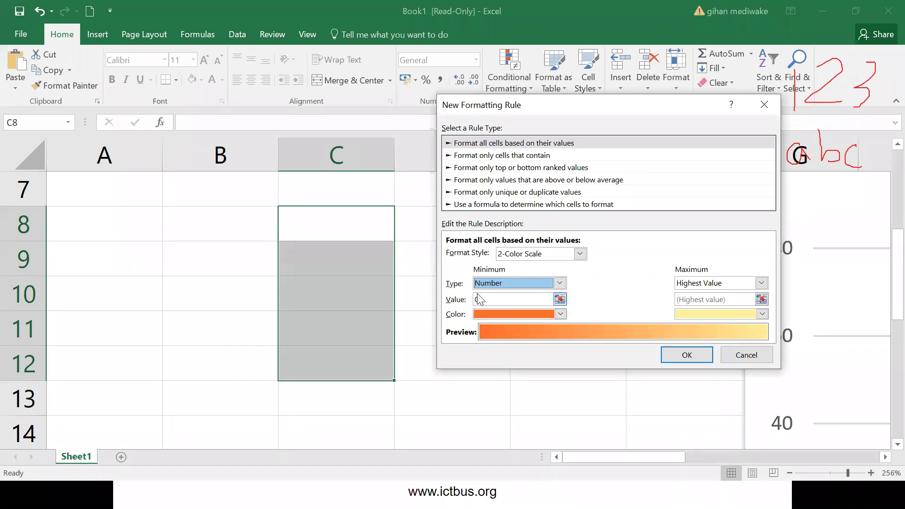
left_click(686, 357)
- Enter the test values 2, ab and 59 into C8, C9 and C10
left_click(334, 229)
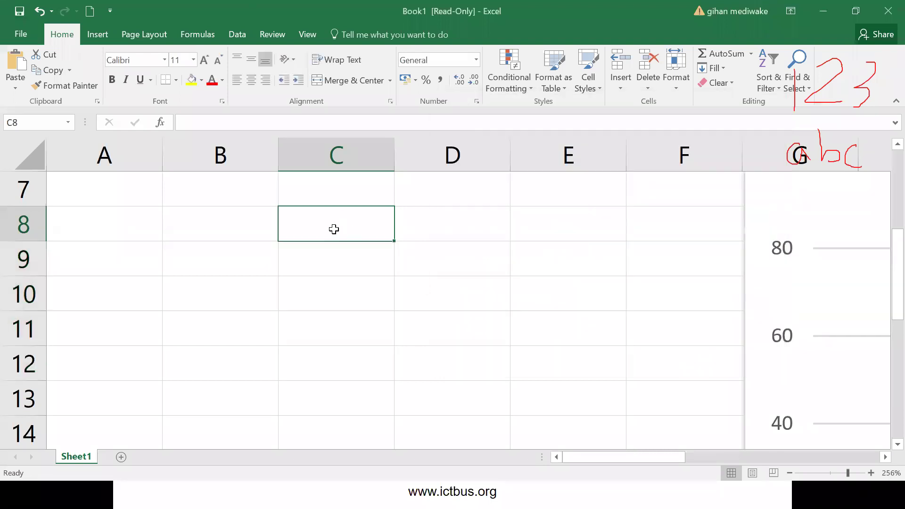
type("2")
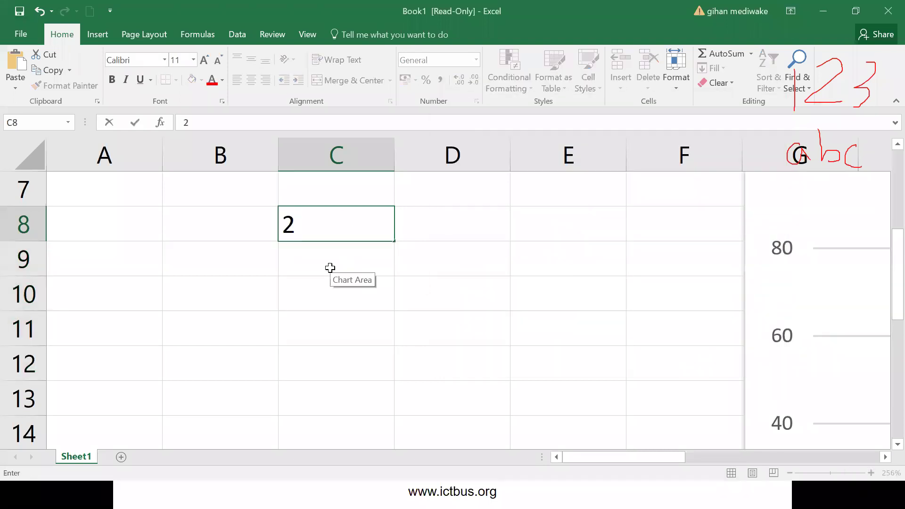
key("Return")
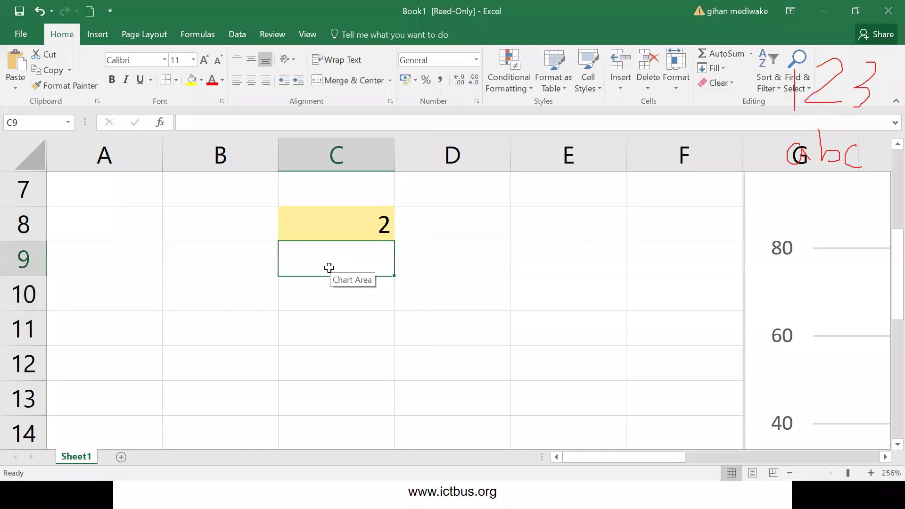
type("ad")
key("BackSpace")
type("b")
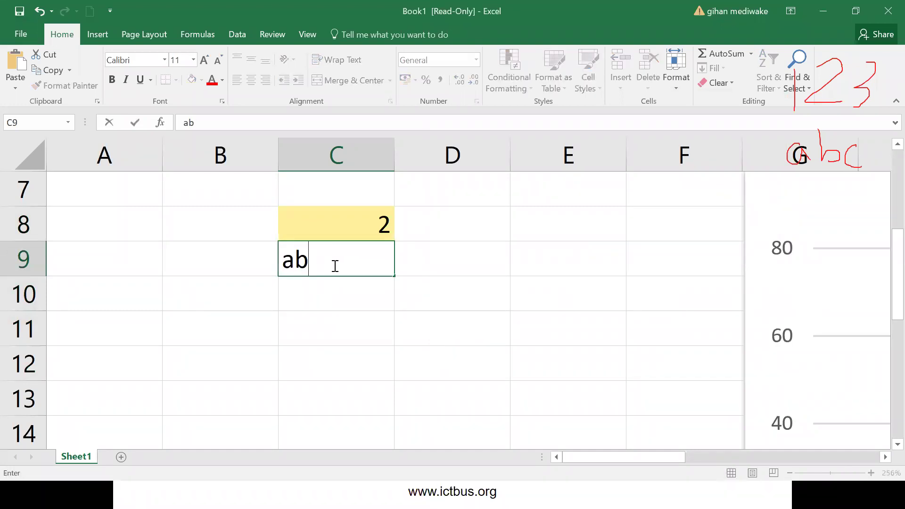
left_click(335, 266)
key("BackSpace")
type("b")
key("Return")
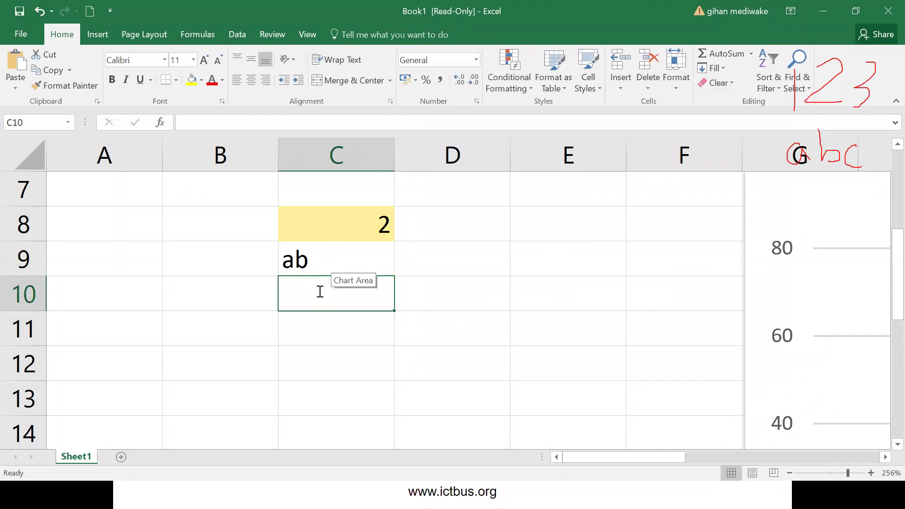
type("59")
key("Return")
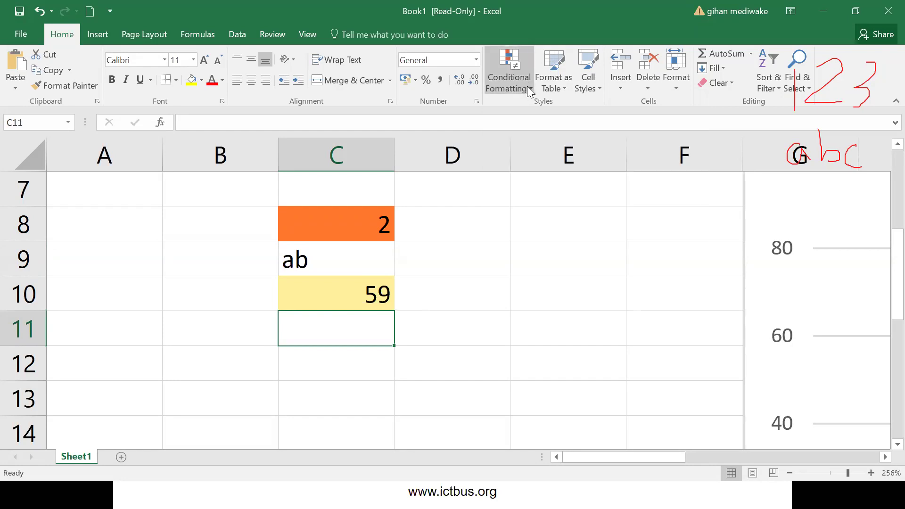
- Apply the Indicators checkmark icon set to C11
left_click(529, 90)
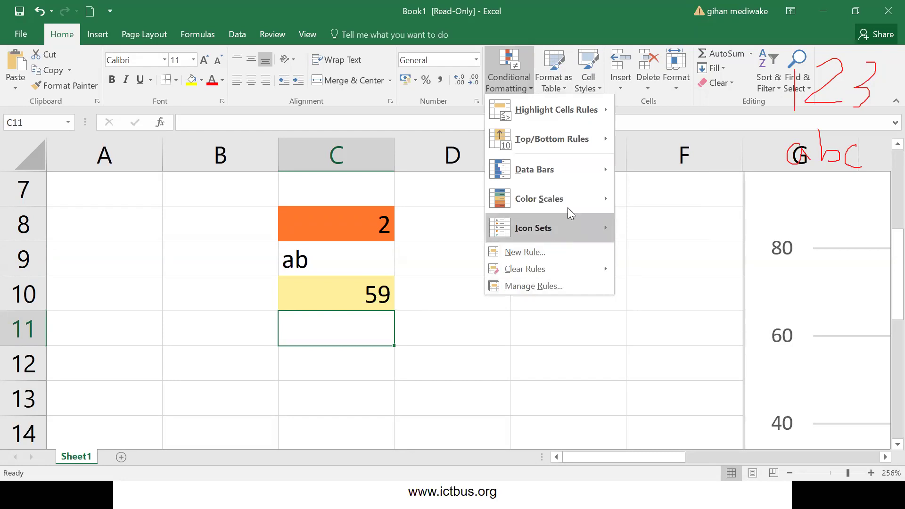
mouse_move(564, 223)
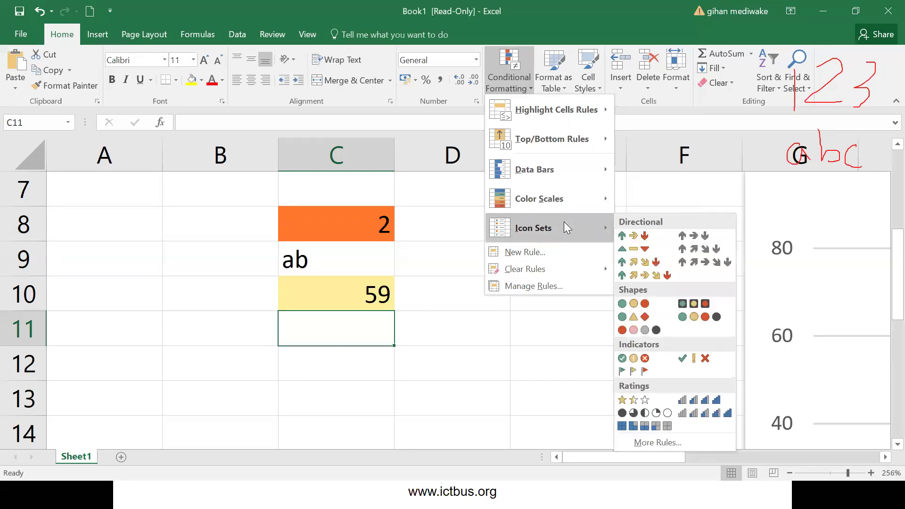
left_click(634, 359)
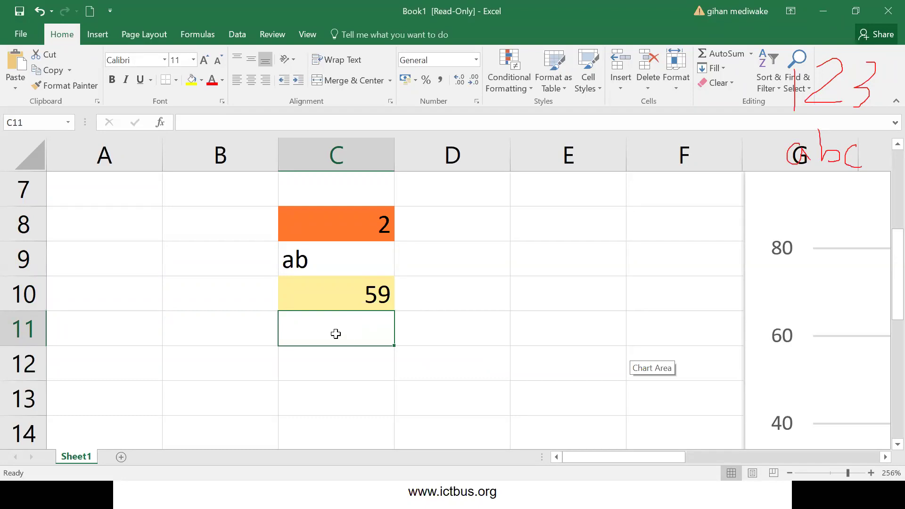
- Test C11 with the value 4, then overwrite it with ad
left_click_drag(307, 192, 315, 338)
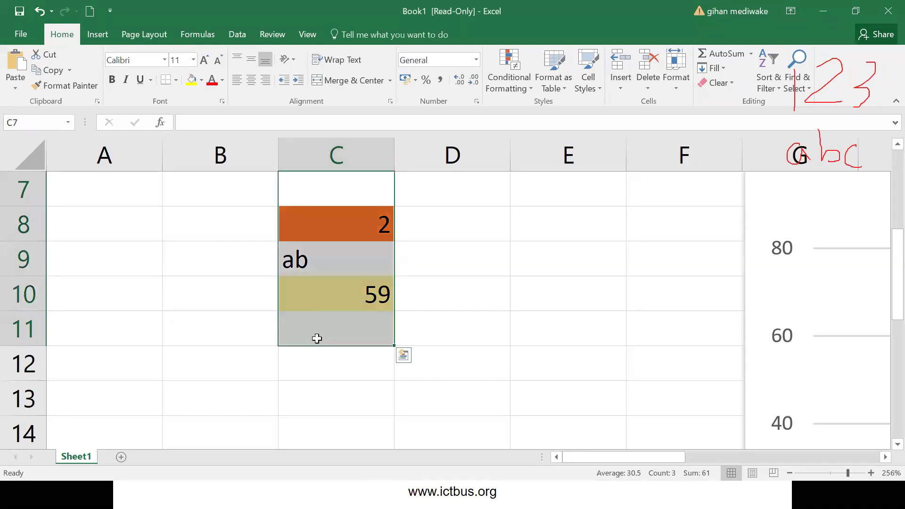
left_click(318, 336)
type("45")
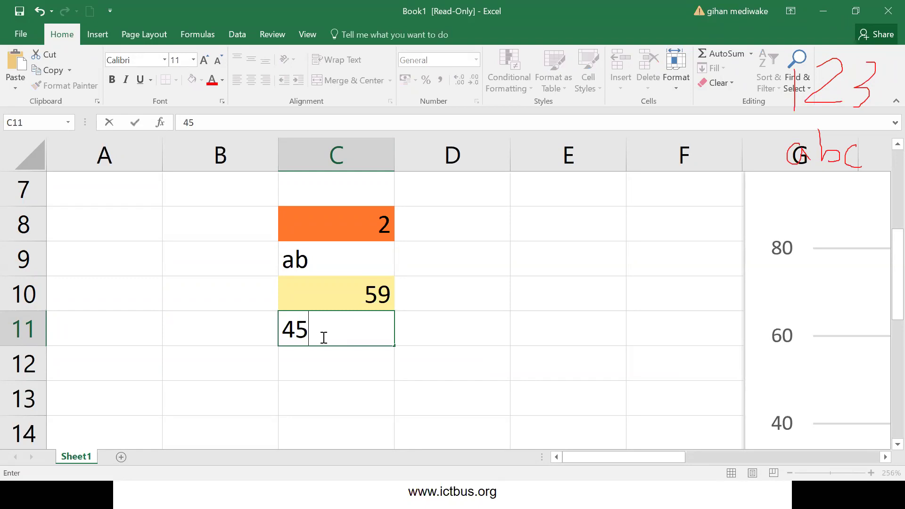
key("BackSpace")
key("Return")
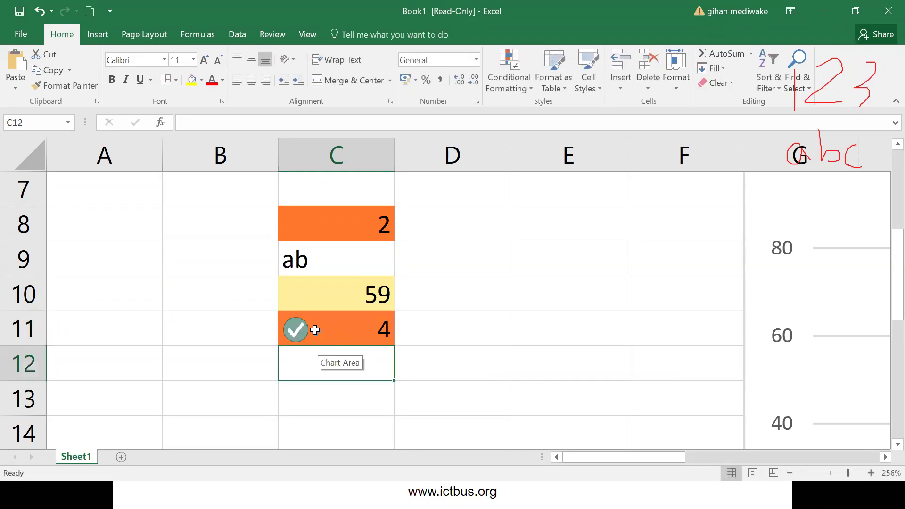
left_click(315, 330)
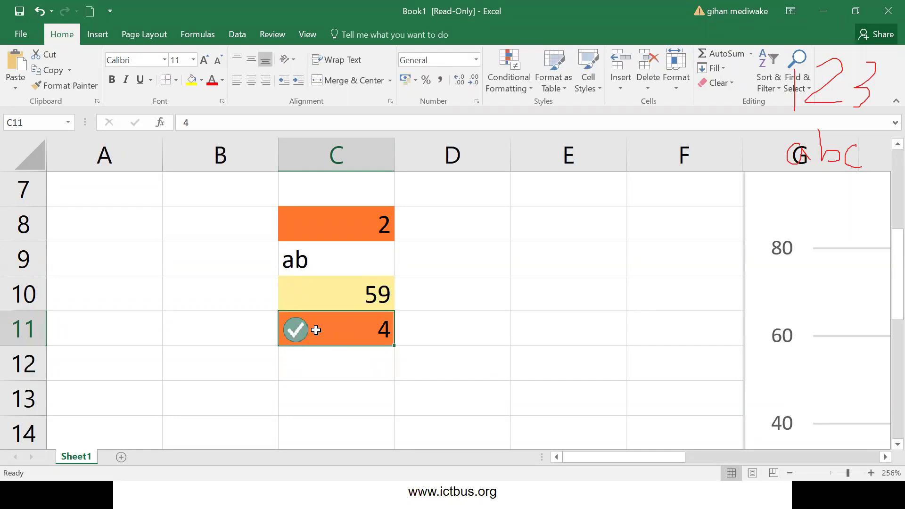
type("ad")
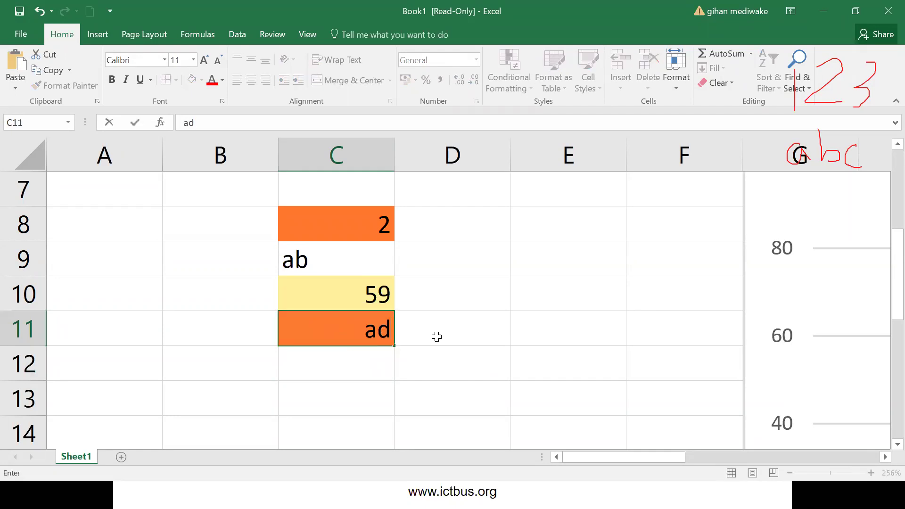
key("Return")
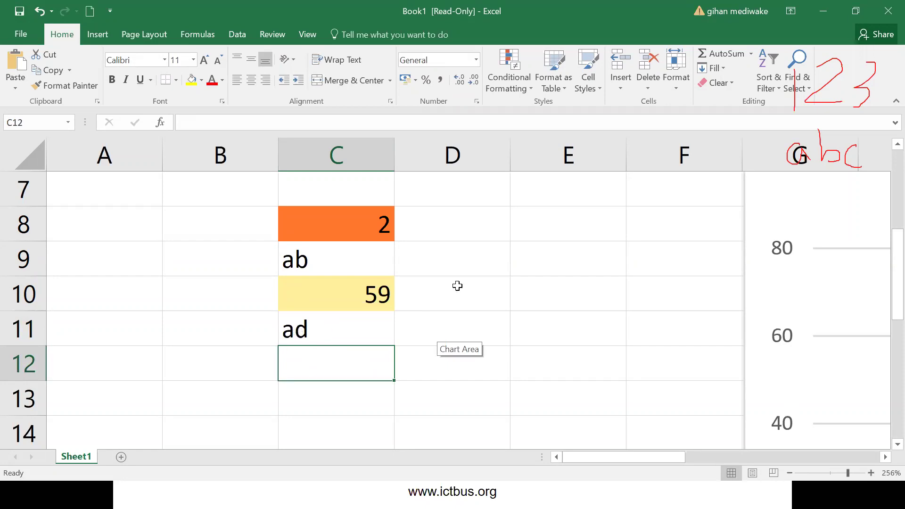
- Clear the test area B8:E13
left_click_drag(520, 393, 259, 206)
key("Delete")
left_click(463, 319)
- Enter 6, 6 and 3 into C9 to C11, then select B8:D13 for clearing
left_click(337, 274)
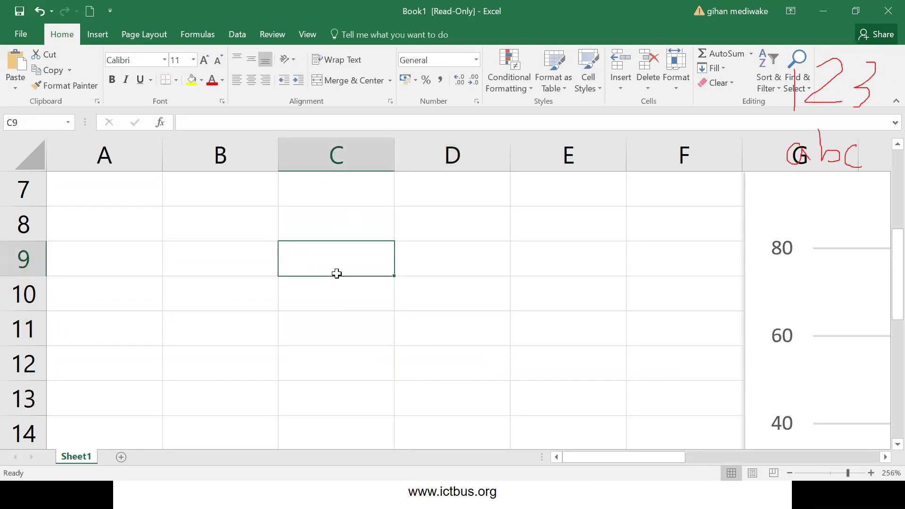
type("6")
key("Return")
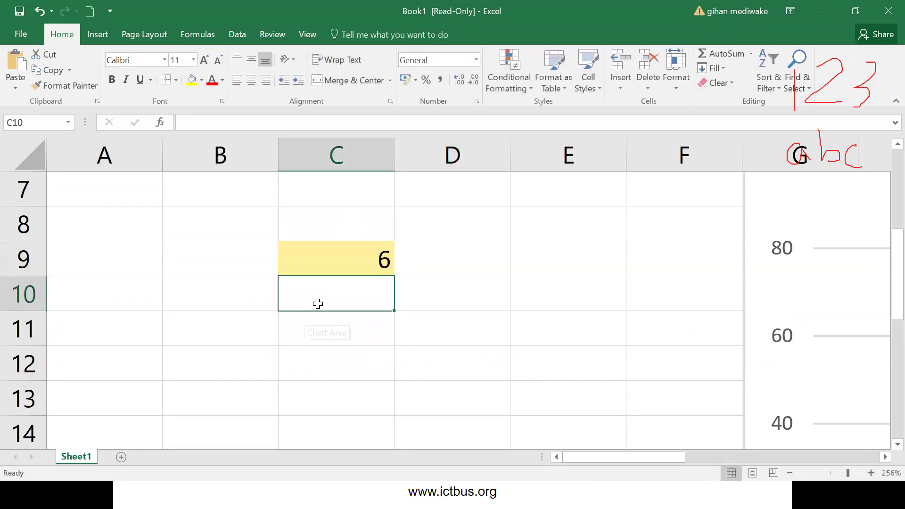
type("6")
key("Return")
type("3")
key("Return")
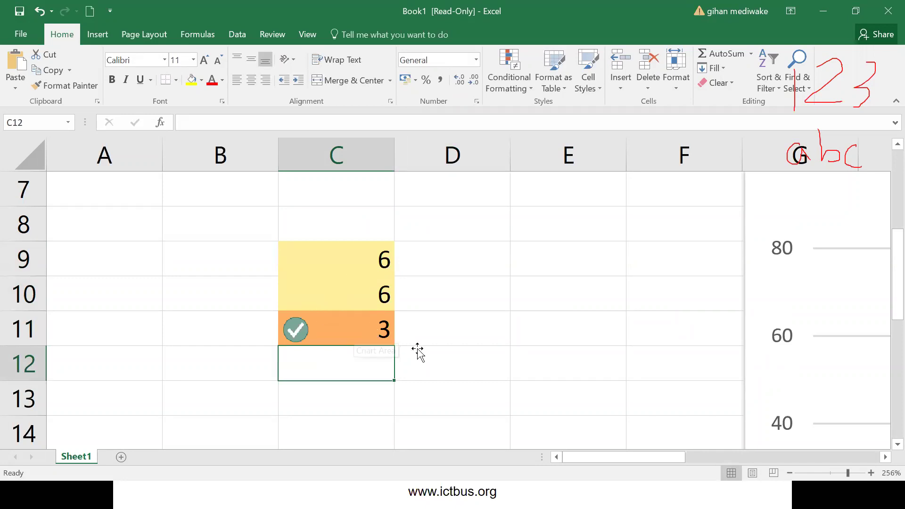
left_click_drag(472, 387, 265, 218)
- Delete the test values, then return to the slideshow and advance to the Accuracy, Reliable, Fast slide
key("Delete")
left_click(265, 218)
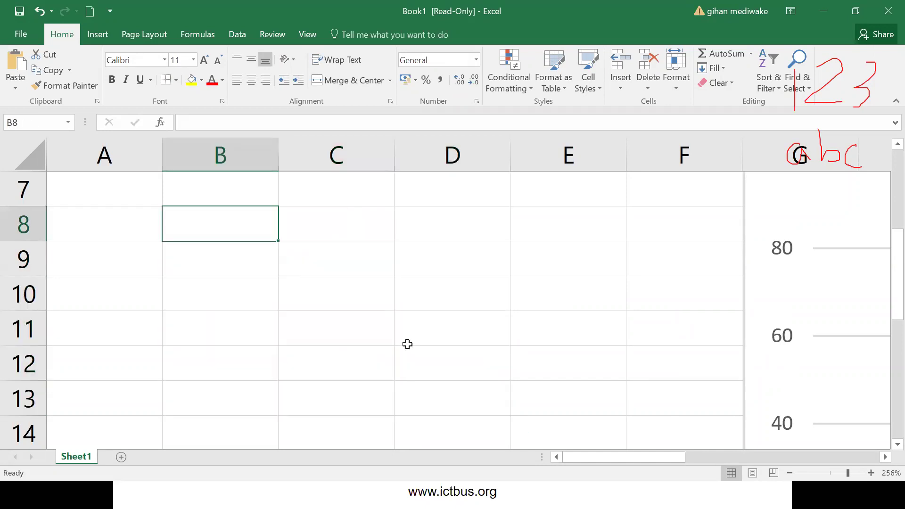
key("super")
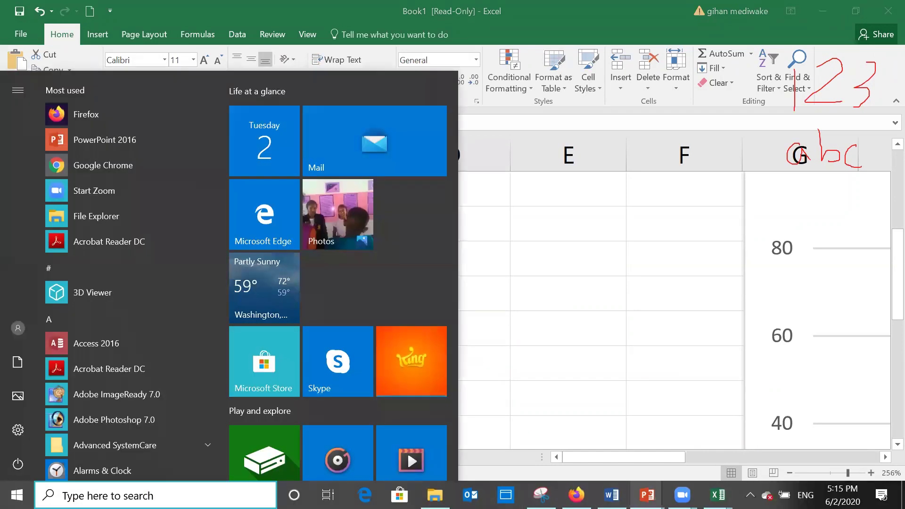
mouse_move(646, 494)
left_click(783, 438)
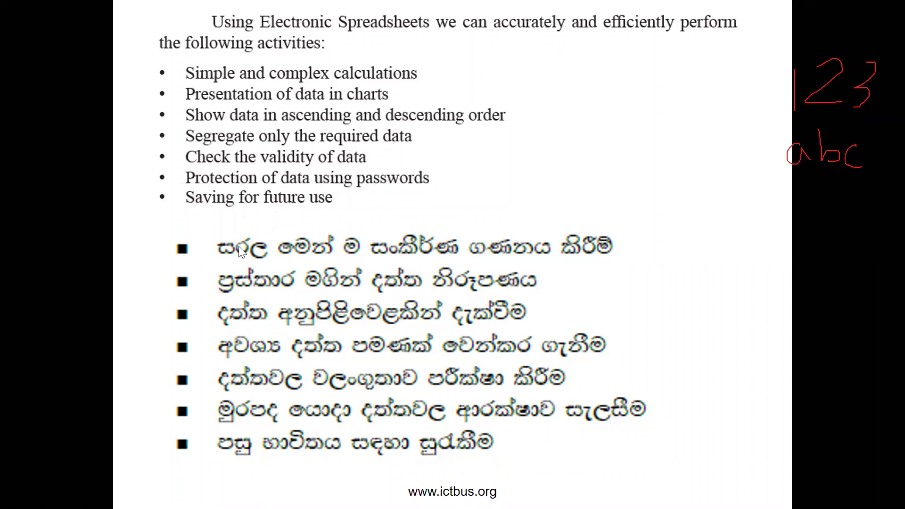
left_click(162, 207)
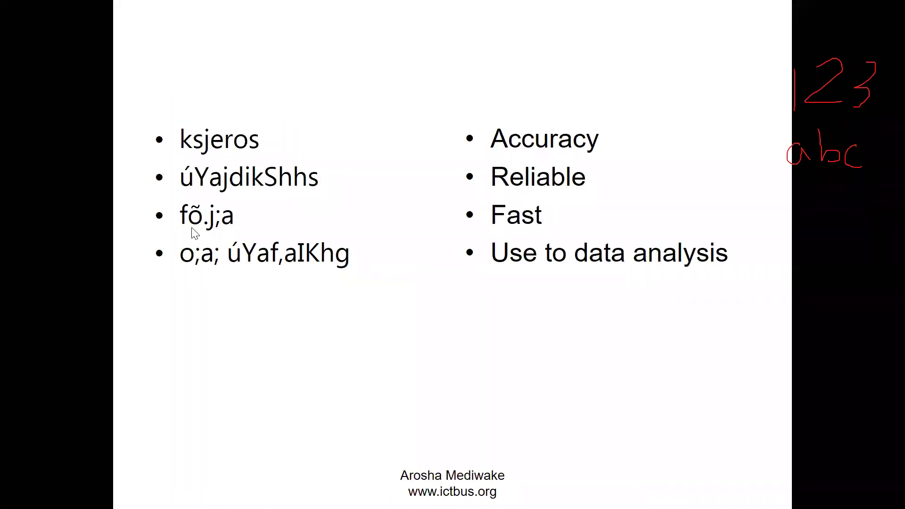
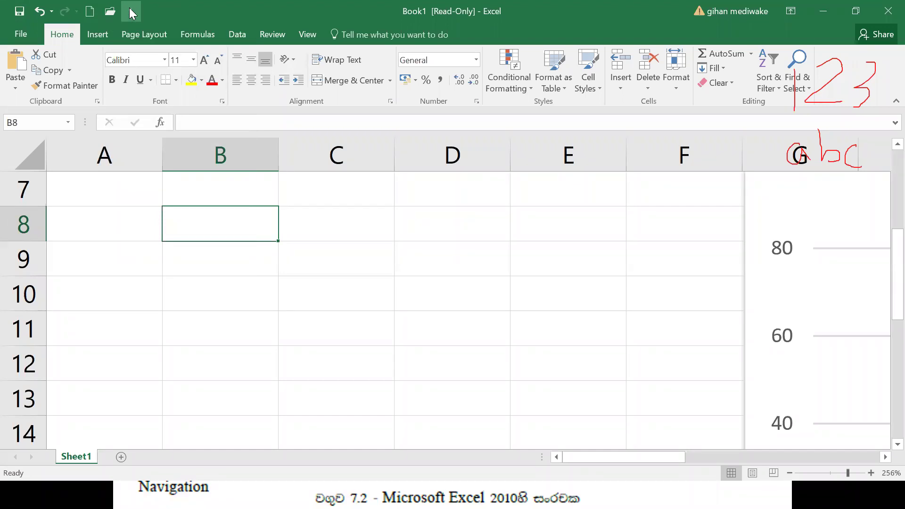
- Add a new blank Sheet2 and zoom the sheet to 196%
left_click(130, 8)
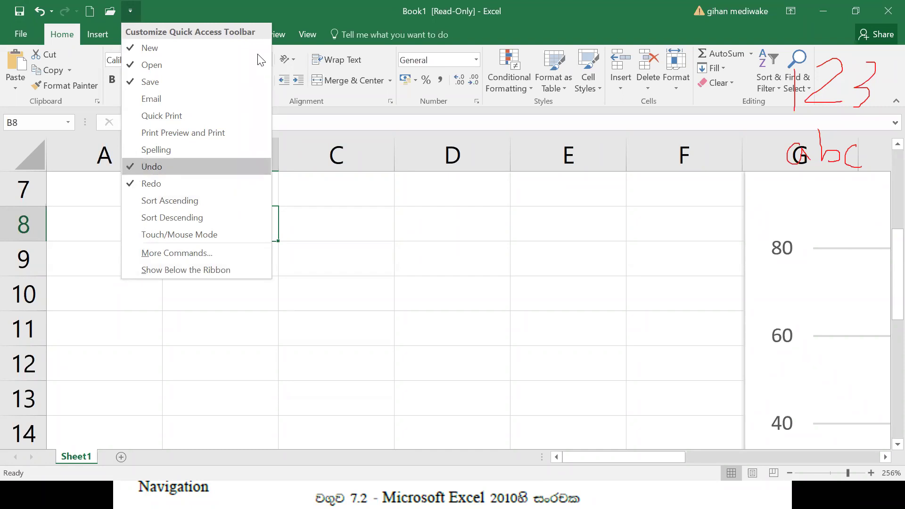
left_click(377, 268)
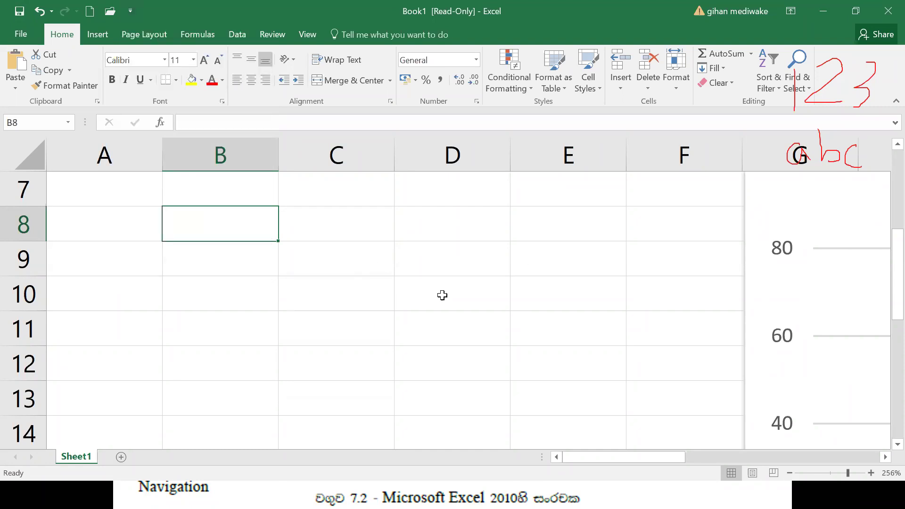
left_click(124, 456)
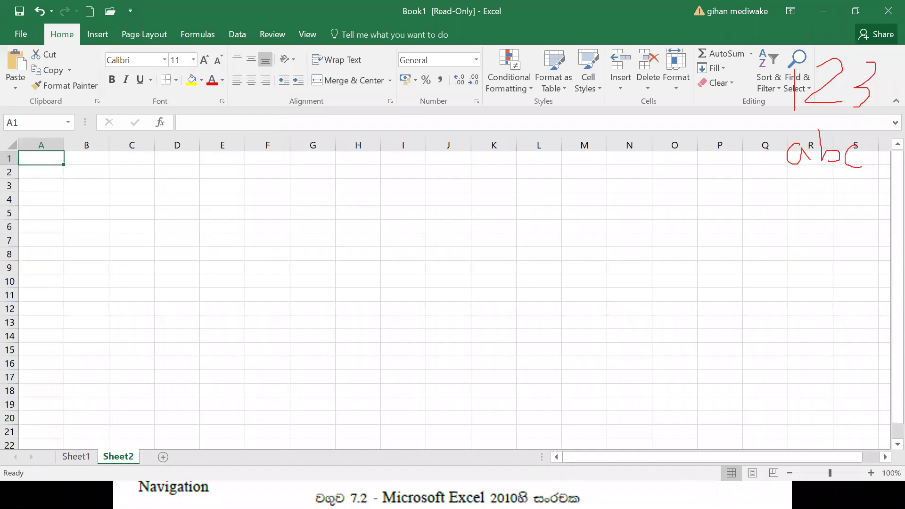
left_click(841, 477)
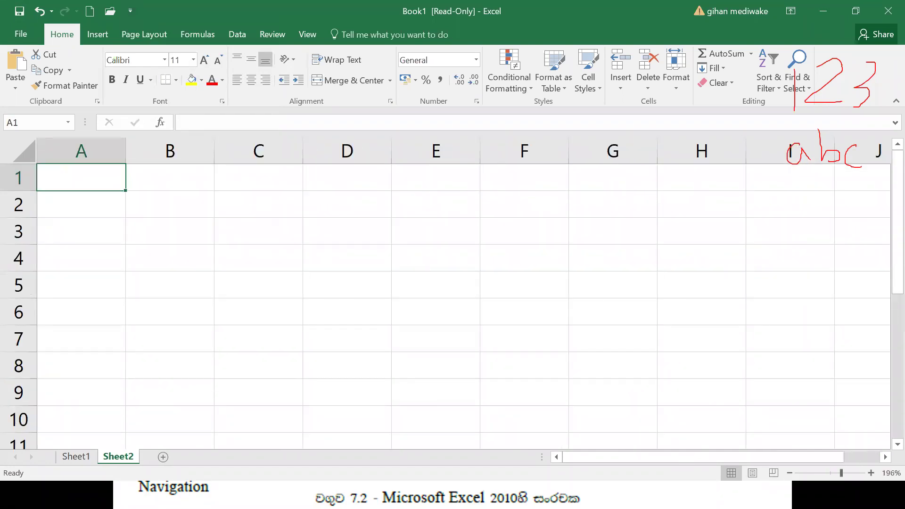
- Glance at the lecture slideshow, then bring the Book1 workbook back to the front
key("alt+Tab")
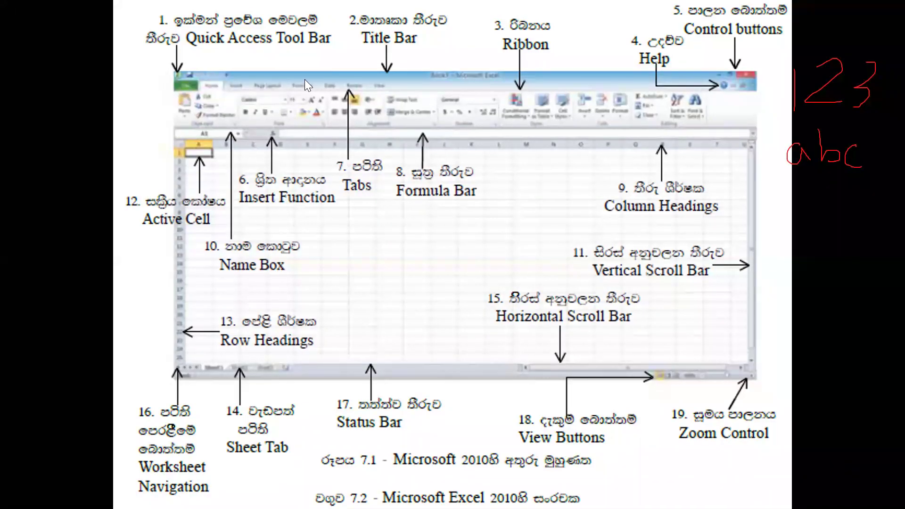
key("super")
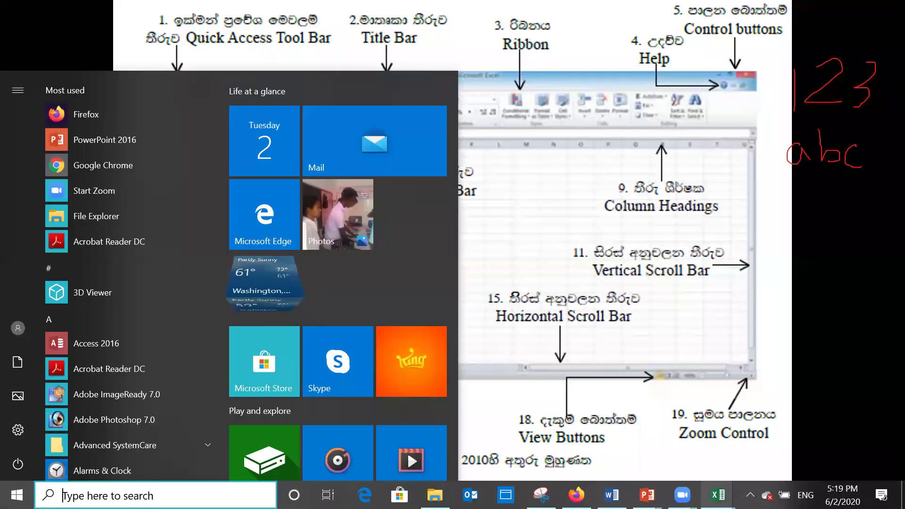
left_click(717, 495)
left_click(783, 433)
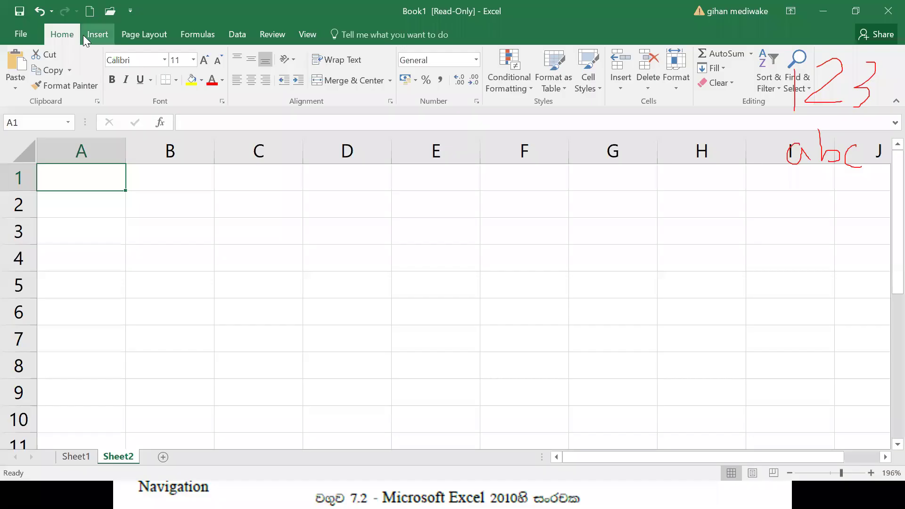
- Tour the Insert, Page Layout, Formulas, Data and Review ribbon tabs, ending back on Home
left_click(90, 33)
left_click(142, 34)
left_click(202, 34)
left_click(237, 33)
left_click(273, 34)
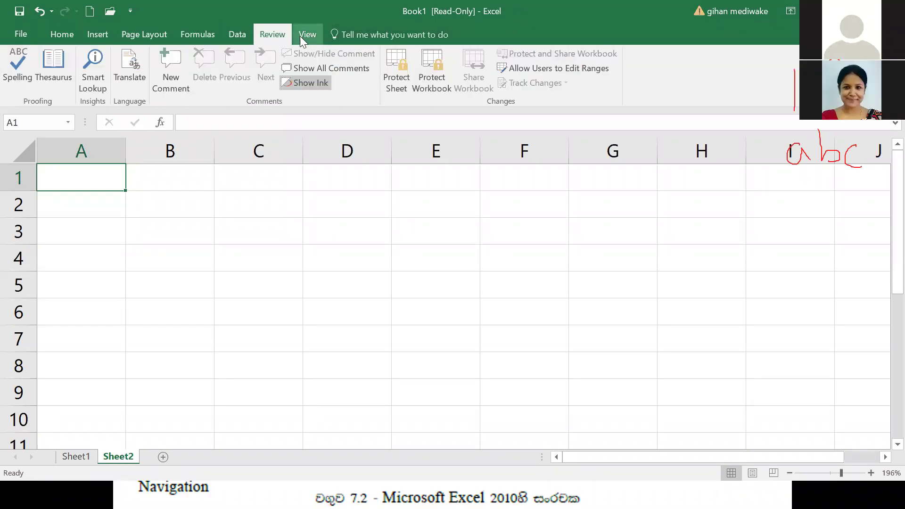
left_click(56, 35)
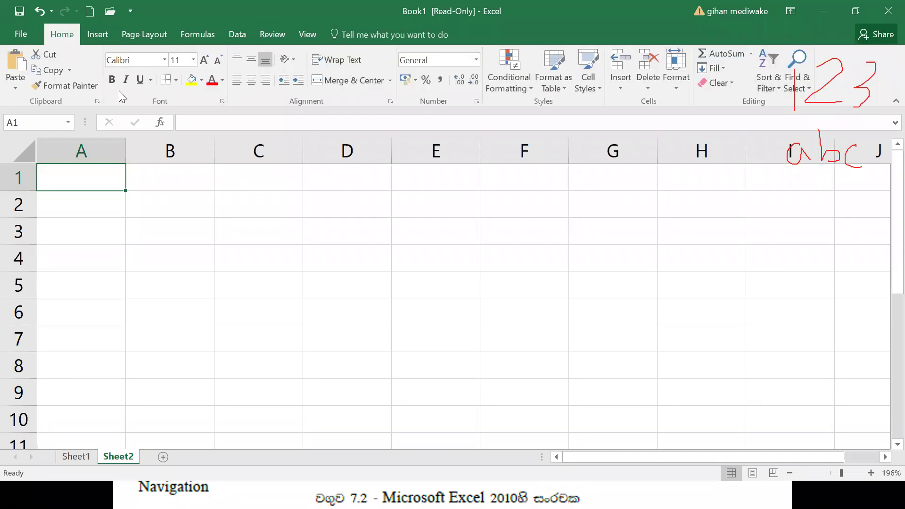
- Preview the Font and Alignment cell settings without changes, then return to the slideshow
left_click(222, 100)
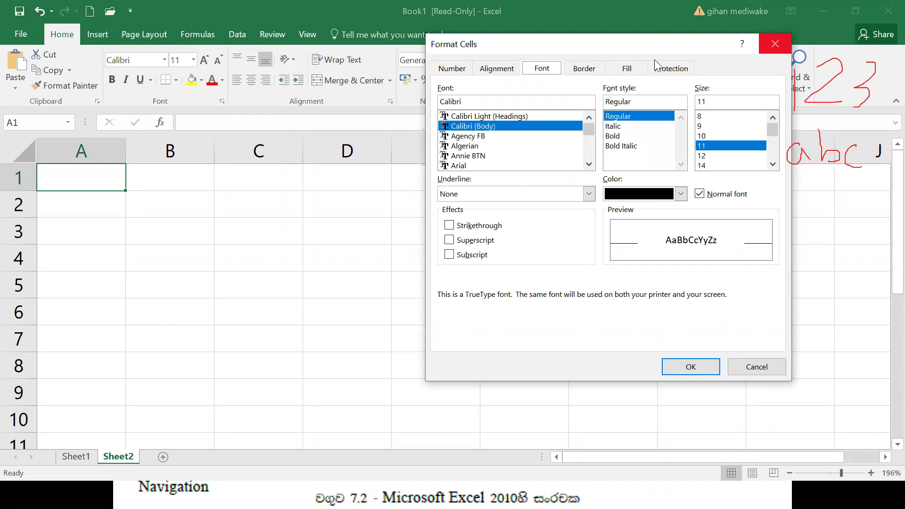
key("Escape")
left_click(391, 102)
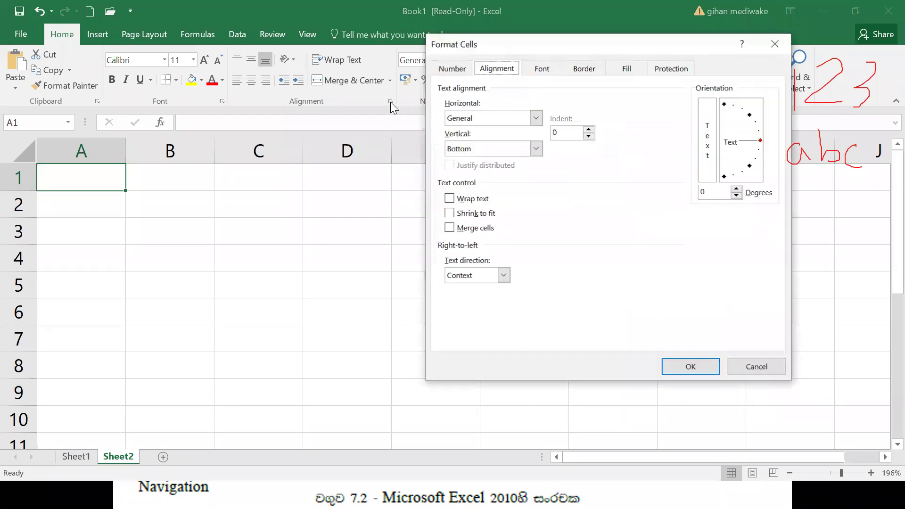
key("Escape")
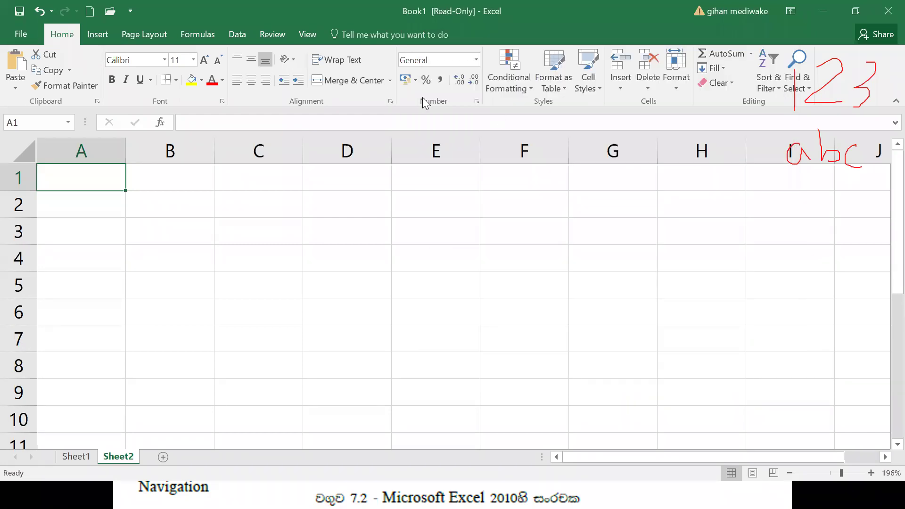
left_click_drag(885, 218, 884, 180)
left_click_drag(782, 456, 821, 455)
key("alt+Tab")
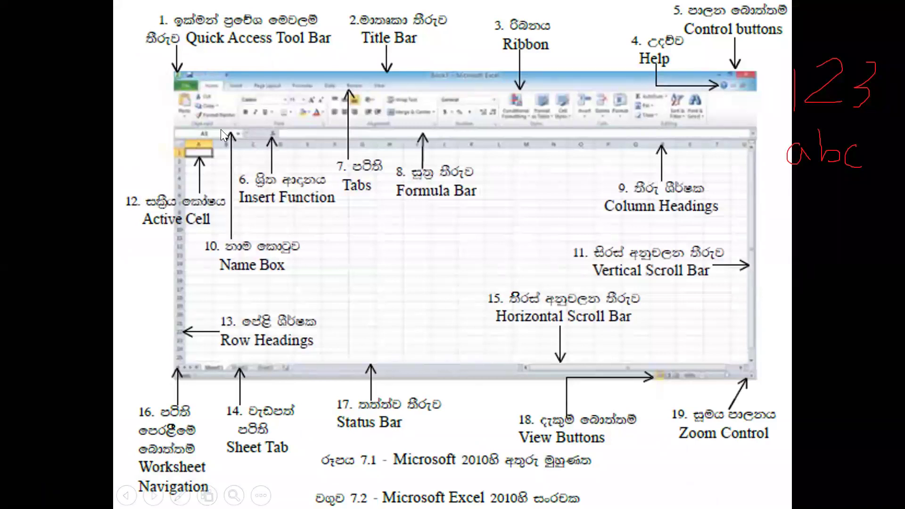
- Advance to the row-and-column slide, then bring Excel's blank Sheet2 back on screen
key("Right")
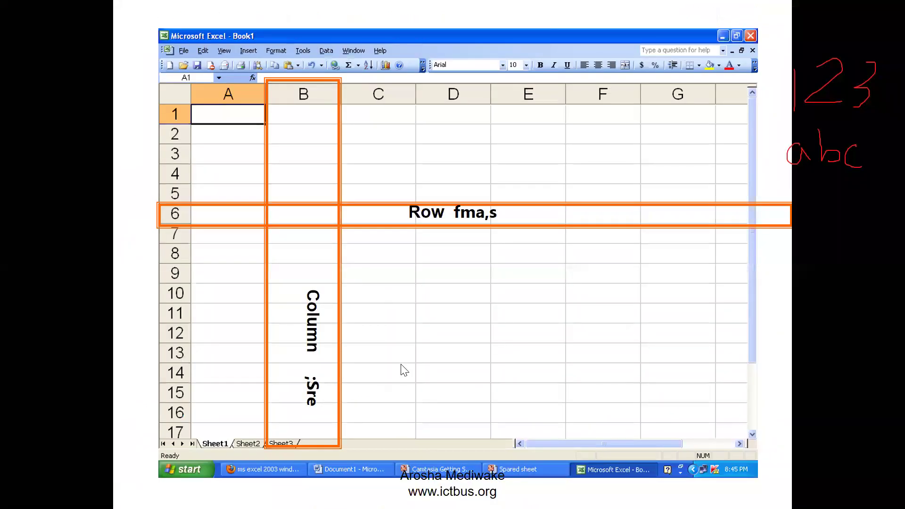
mouse_move(682, 508)
key("super")
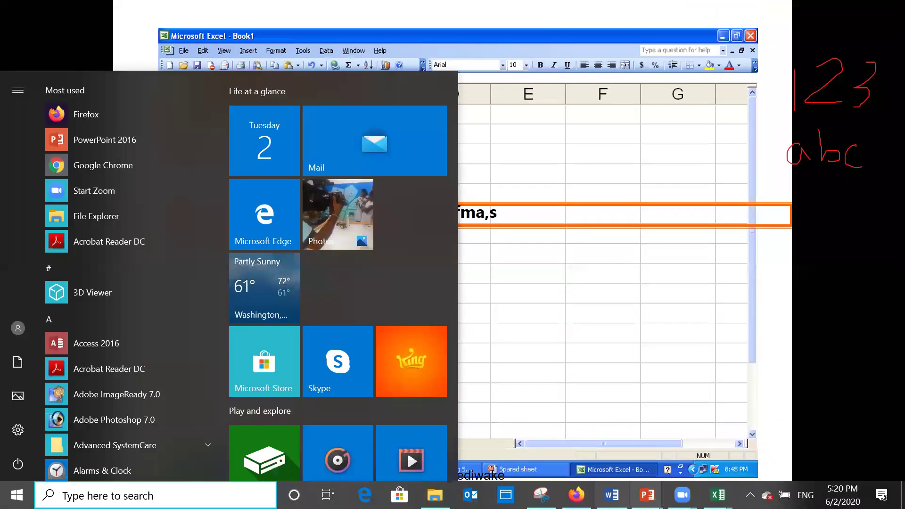
mouse_move(717, 495)
left_click(637, 434)
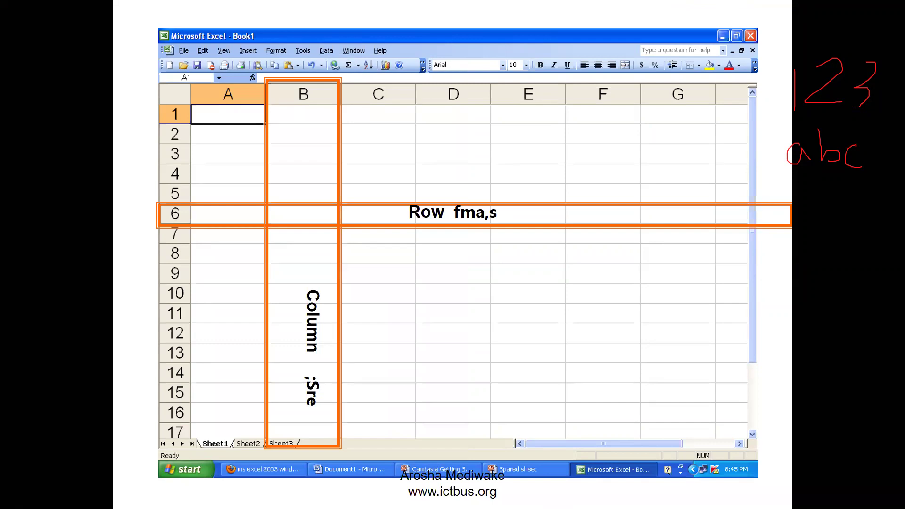
key("super")
mouse_move(718, 494)
left_click(796, 436)
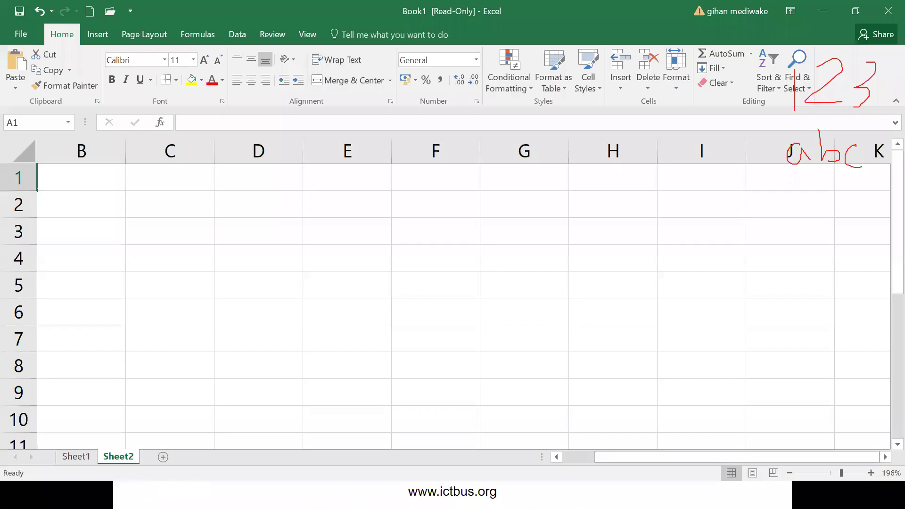
- Enter the formula =5+2 in cell C2 so it shows 7
key("super")
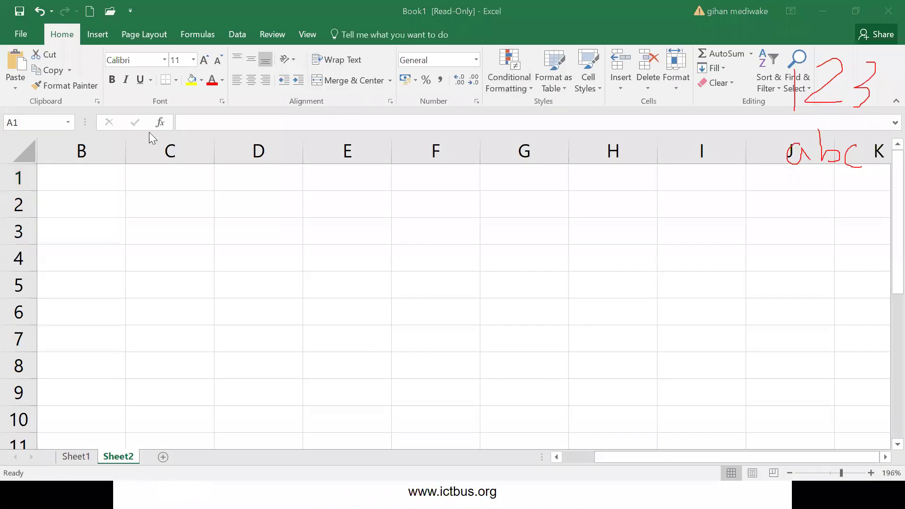
left_click(194, 120)
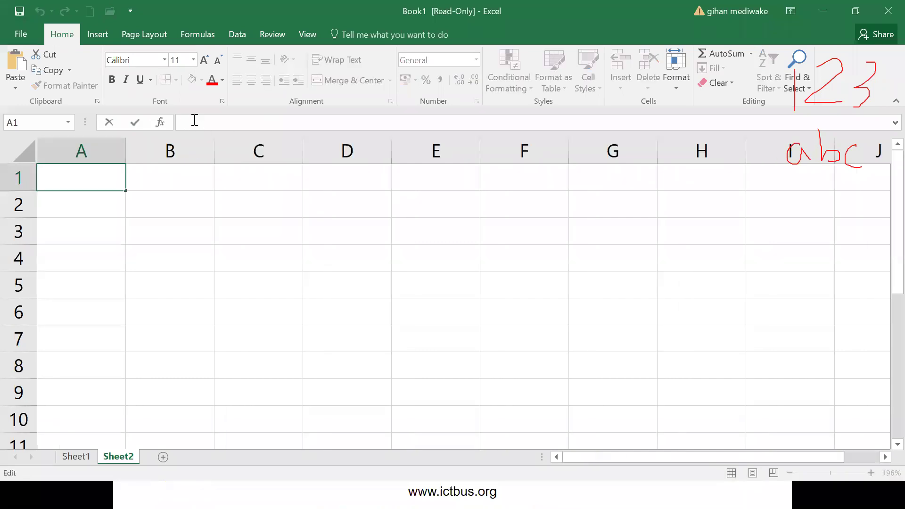
type("=")
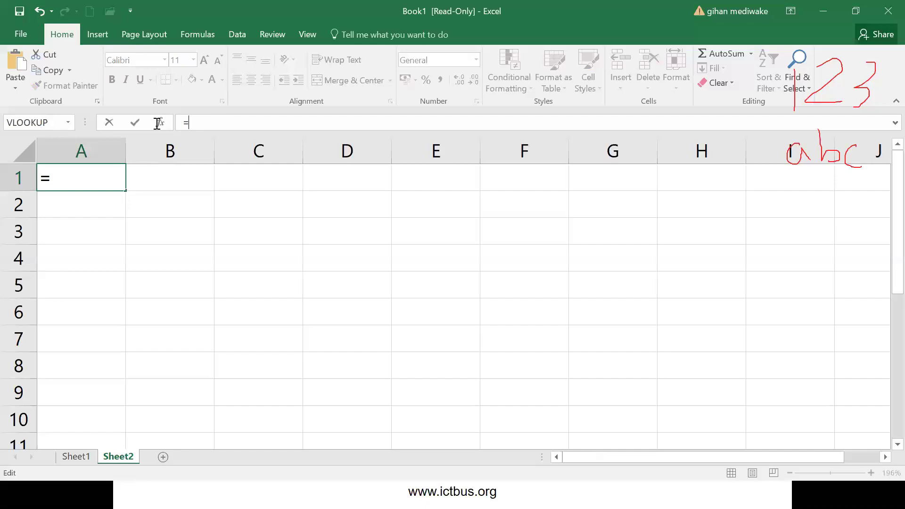
key("Escape")
left_click_drag(250, 190, 254, 214)
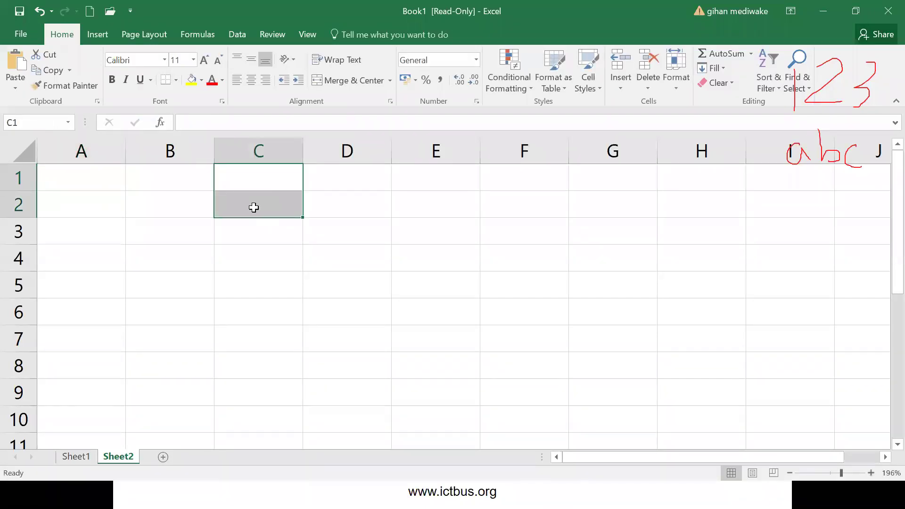
left_click(256, 204)
type("=5+2")
key("Return")
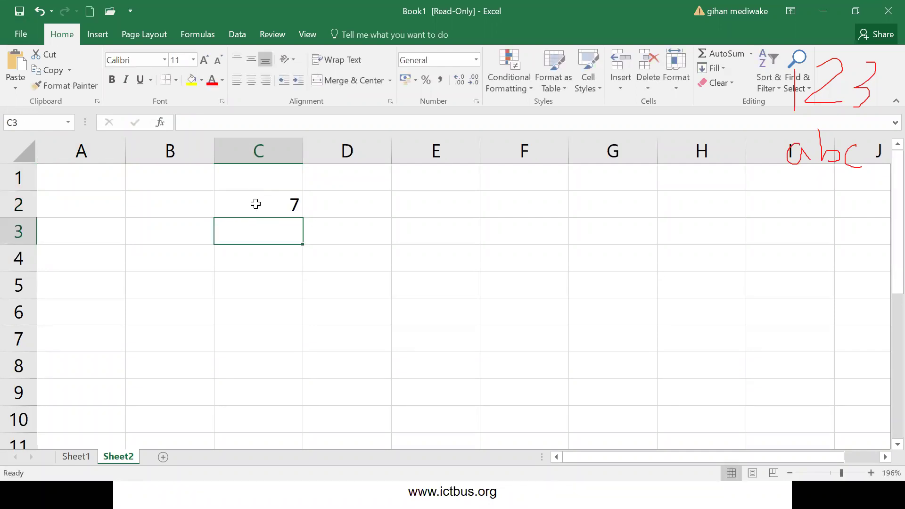
- Inspect C2's =5+2 formula in the formula bar unchanged, then select C4
left_click(273, 204)
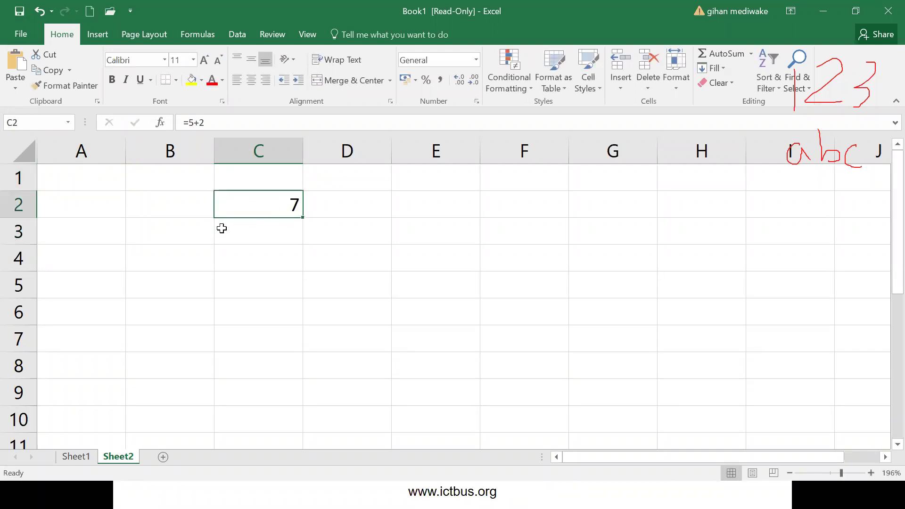
left_click(208, 122)
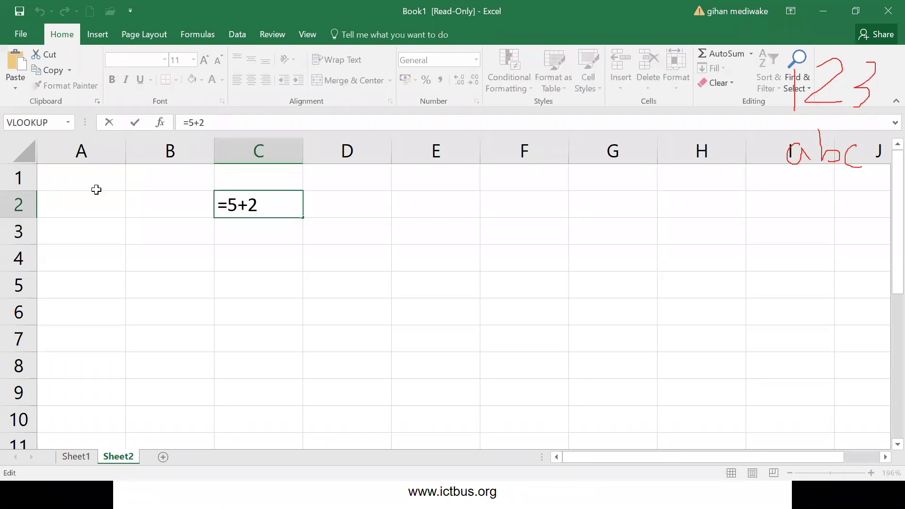
left_click(187, 306)
left_click(249, 262)
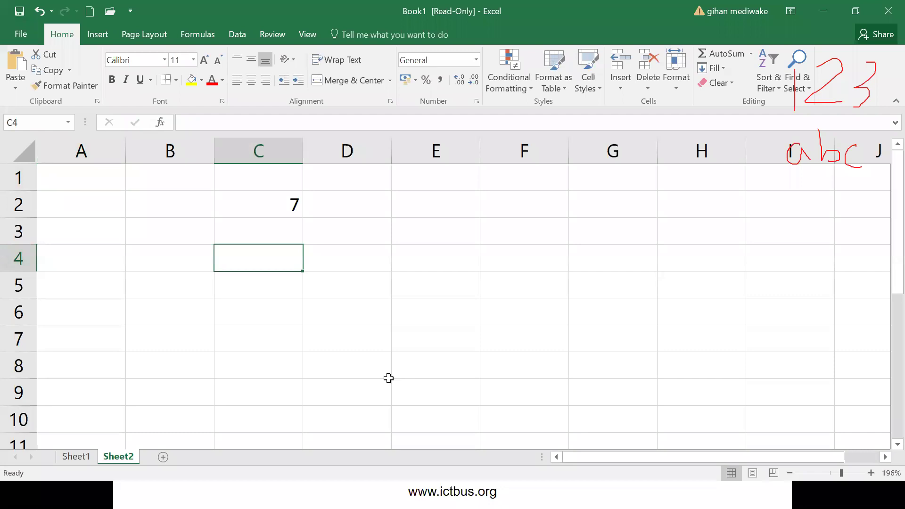
mouse_move(248, 165)
left_mouse_down()
mouse_move(233, 147)
mouse_move(285, 135)
mouse_move(246, 165)
left_mouse_up()
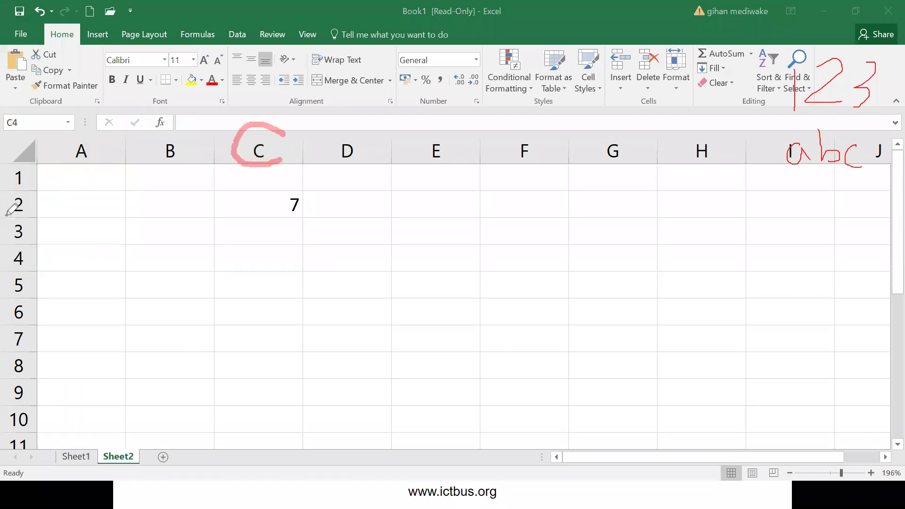
mouse_move(19, 201)
left_mouse_down()
mouse_move(17, 213)
mouse_move(51, 215)
left_mouse_up()
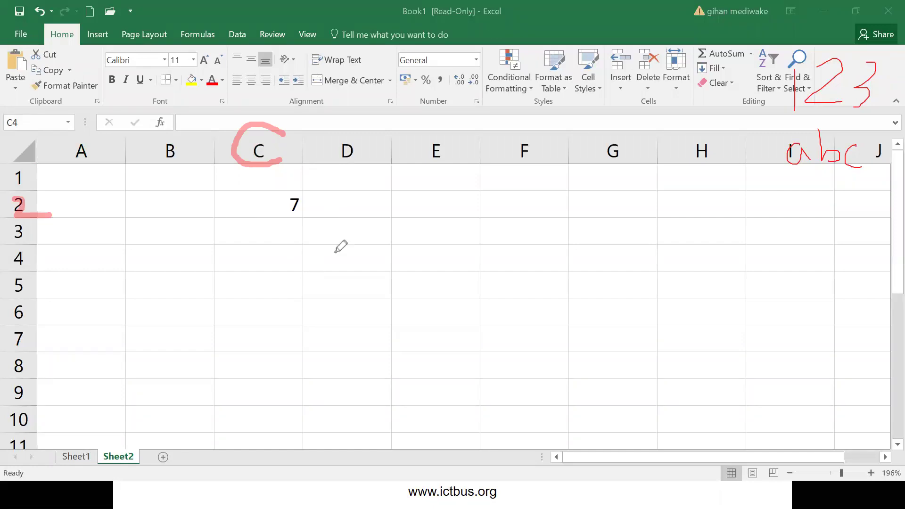
key("ctrl+shift+2")
left_click(279, 262)
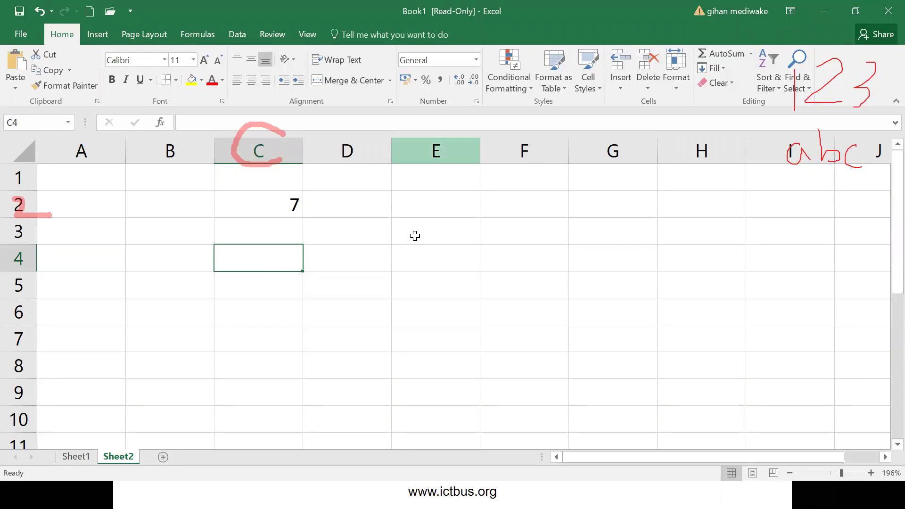
key("ctrl+shift+3")
left_click_drag(449, 237, 448, 286)
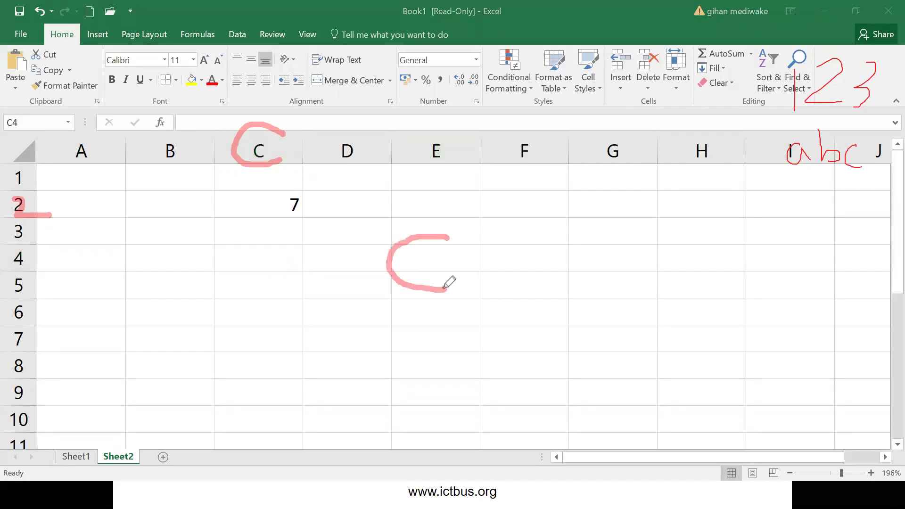
mouse_move(492, 229)
left_mouse_down()
mouse_move(460, 280)
mouse_move(532, 291)
left_mouse_up()
left_click_drag(509, 241, 494, 312)
mouse_move(564, 334)
left_mouse_down()
mouse_move(351, 321)
mouse_move(536, 212)
mouse_move(542, 324)
left_mouse_up()
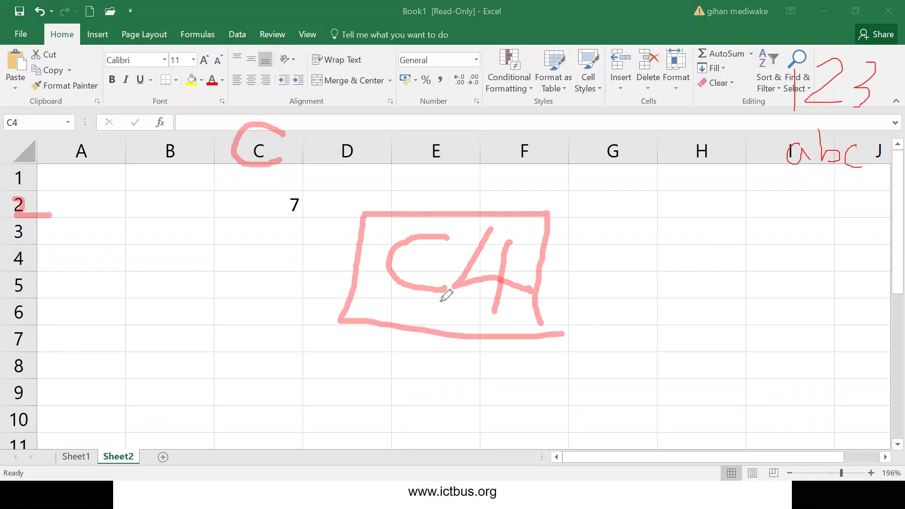
mouse_move(411, 297)
left_mouse_down()
mouse_move(390, 353)
mouse_move(418, 332)
mouse_move(384, 306)
left_mouse_up()
mouse_move(493, 311)
left_mouse_down()
mouse_move(483, 363)
mouse_move(491, 307)
mouse_move(474, 314)
left_mouse_up()
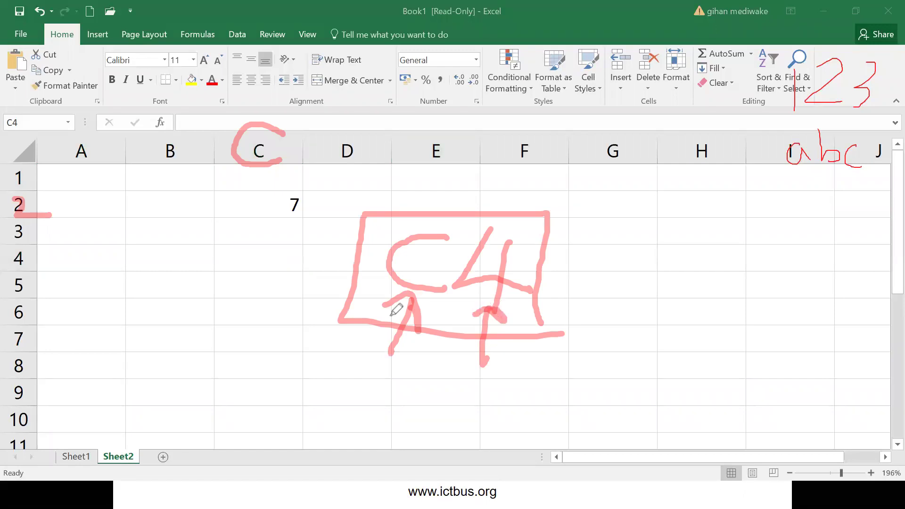
left_click_drag(37, 211, 241, 218)
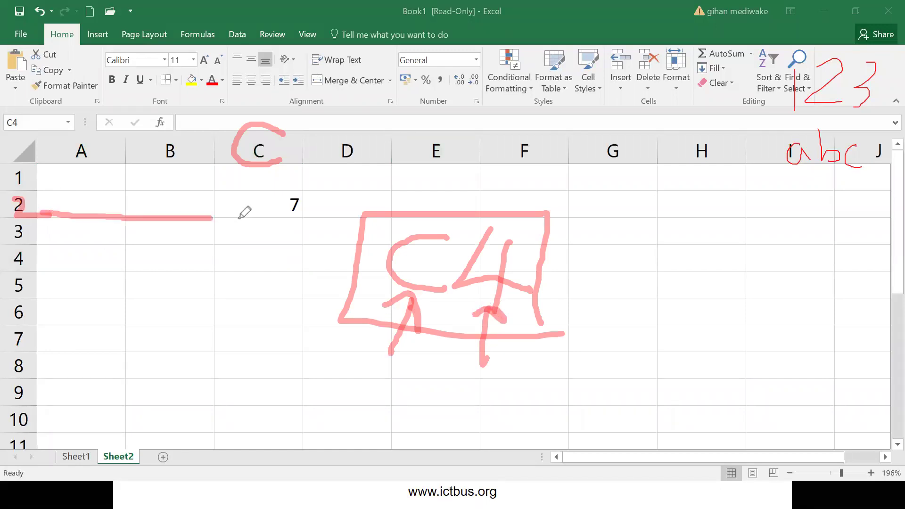
mouse_move(250, 168)
left_mouse_down()
mouse_move(251, 206)
mouse_move(232, 233)
left_mouse_up()
mouse_move(311, 193)
left_mouse_down()
mouse_move(222, 217)
mouse_move(314, 222)
left_mouse_up()
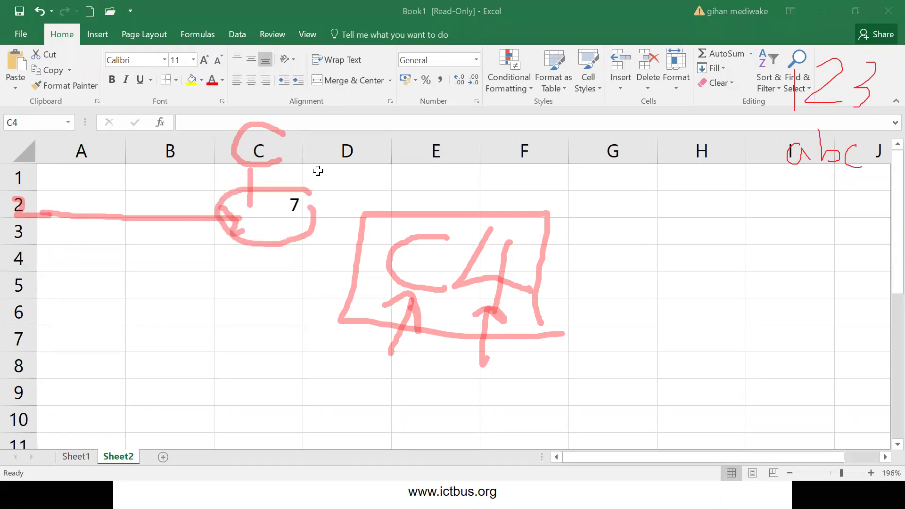
left_click(269, 200)
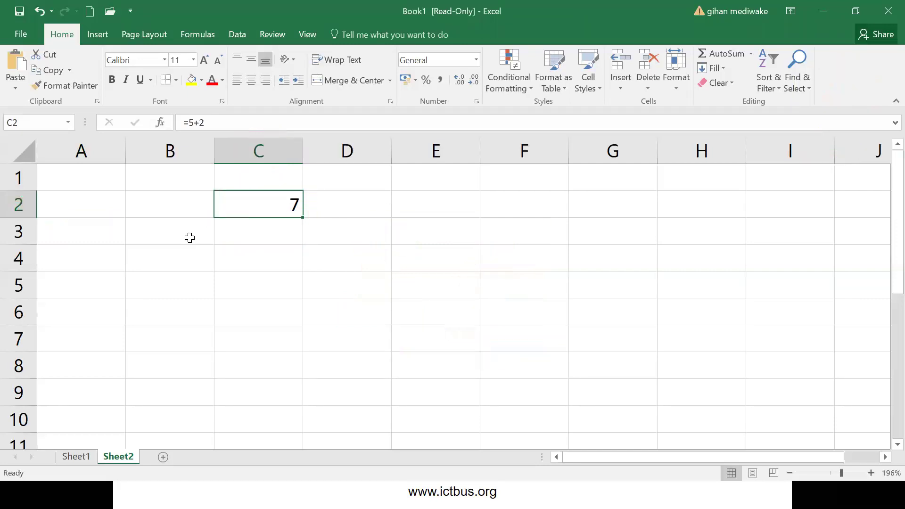
- Bring the slideshow forward and advance to the 'Left align / Right align' slide
key("super")
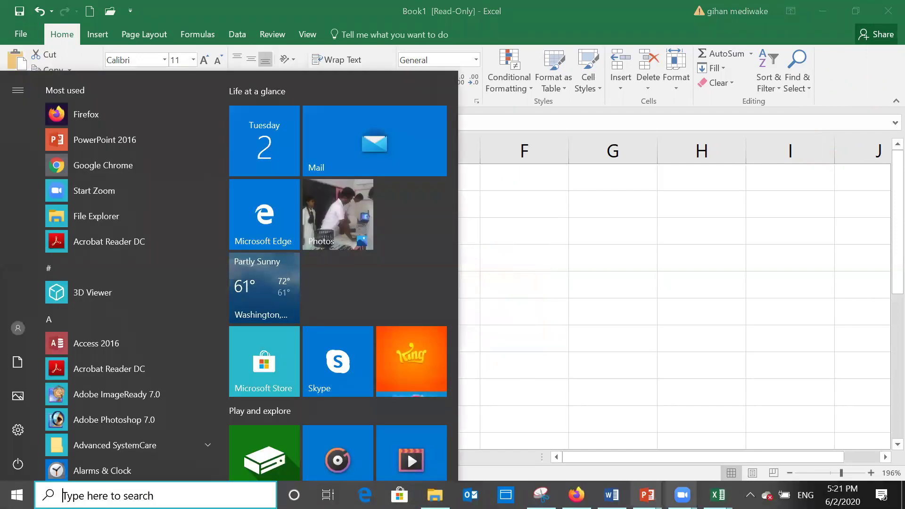
mouse_move(718, 495)
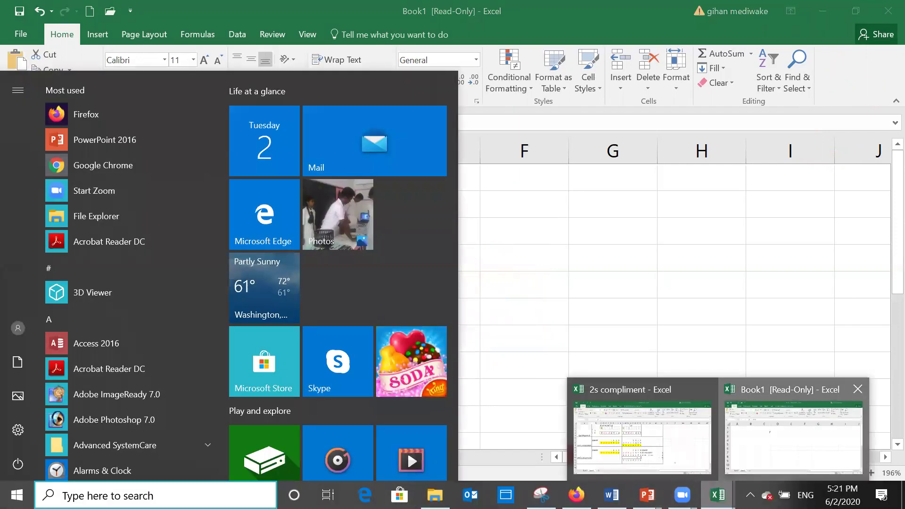
left_click(794, 436)
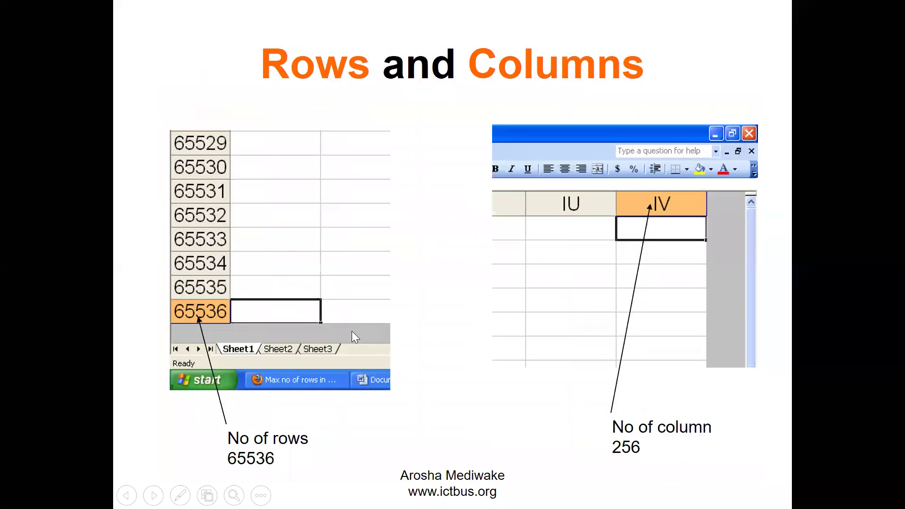
left_click(352, 331)
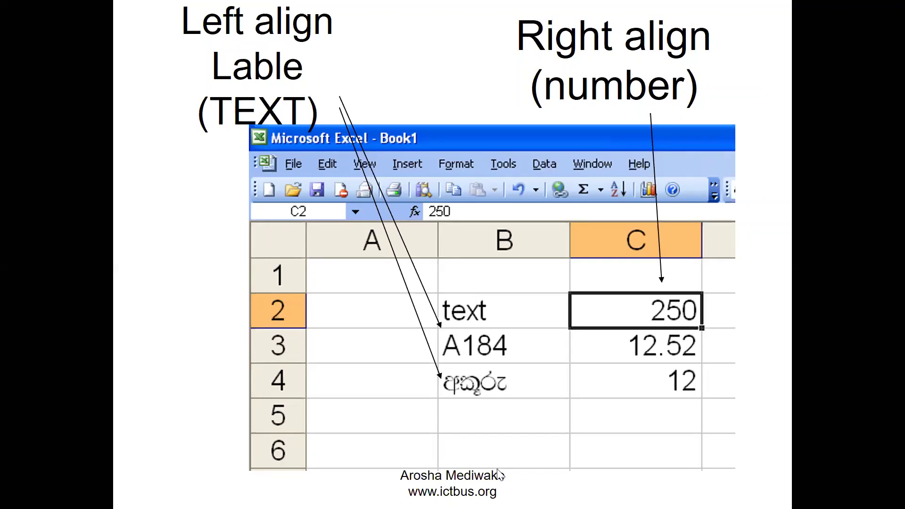
key("super")
- Enter text, abc, 123, 34 and 2.666 down cells C4 to C8
mouse_move(718, 495)
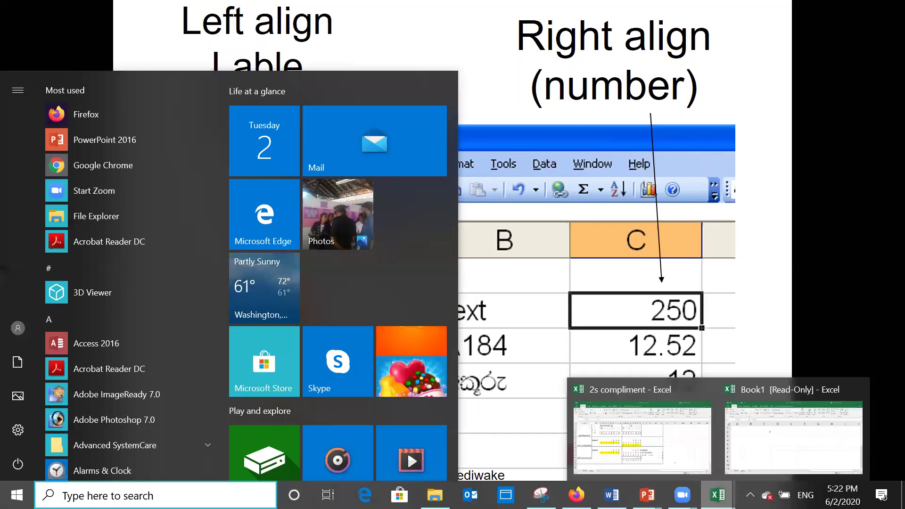
left_click(791, 427)
left_click(290, 266)
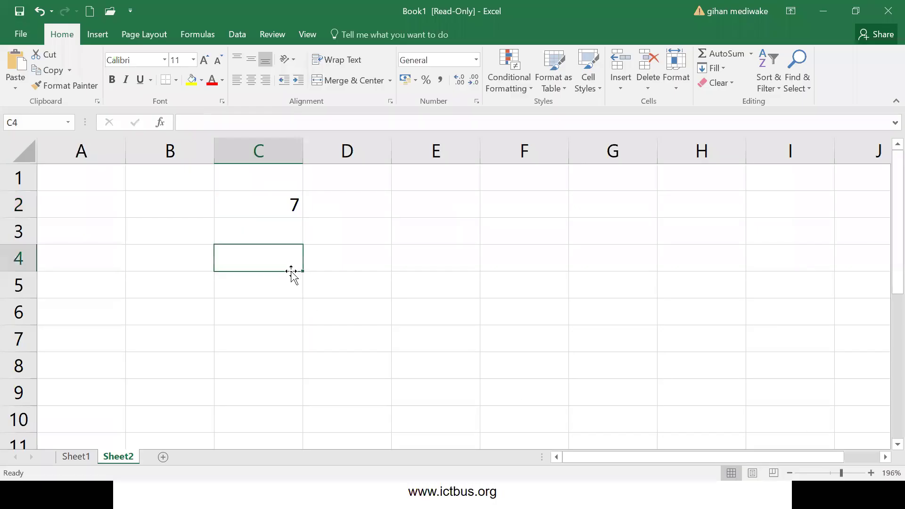
type("text")
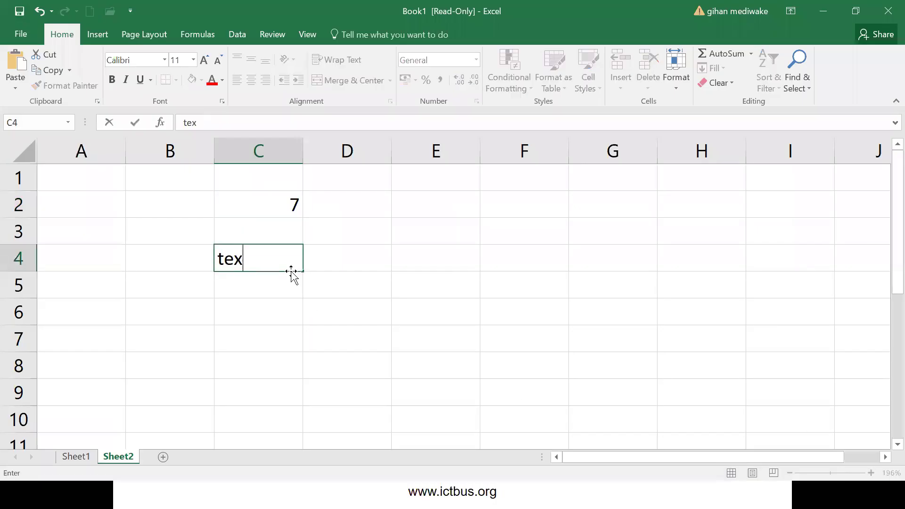
key("Return")
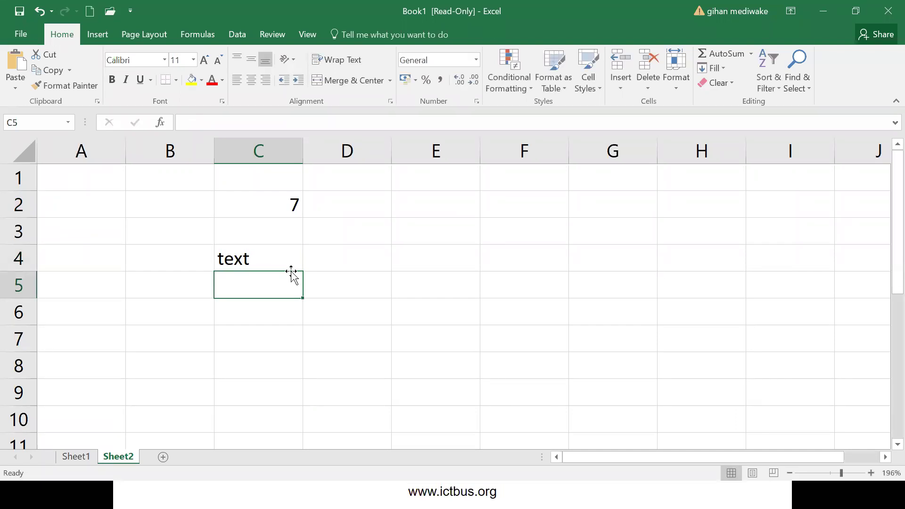
type("abc")
key("Return")
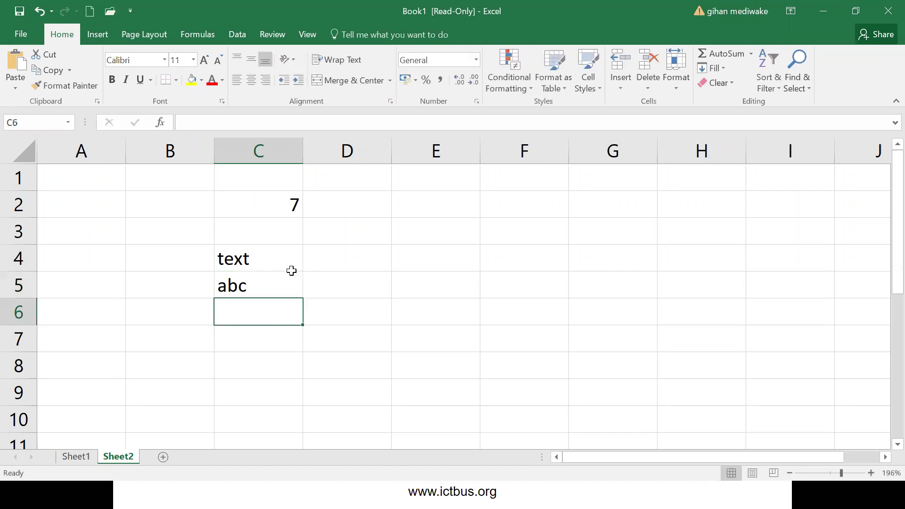
type("123")
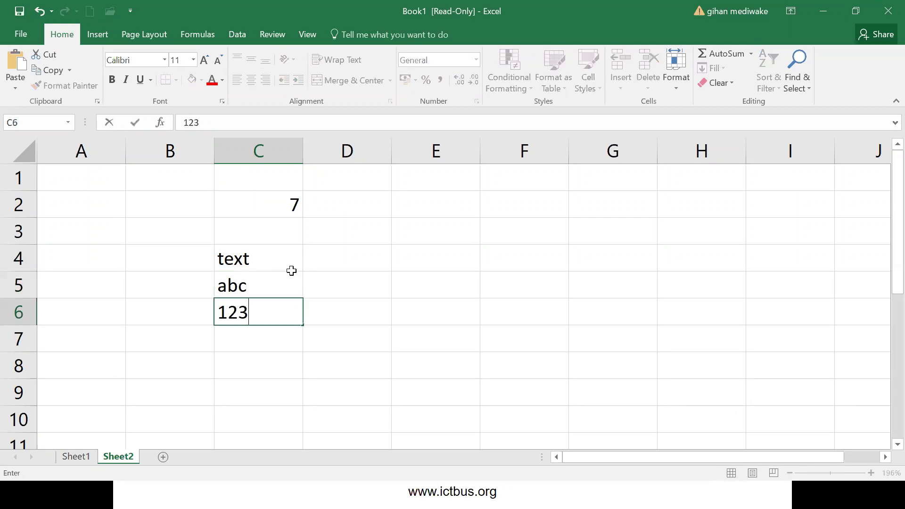
key("Return")
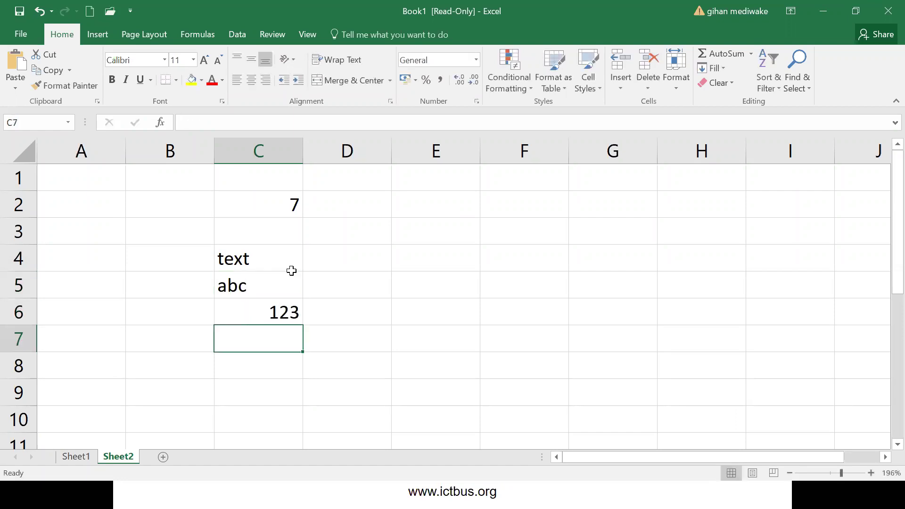
type("34")
key("Return")
type("2.666")
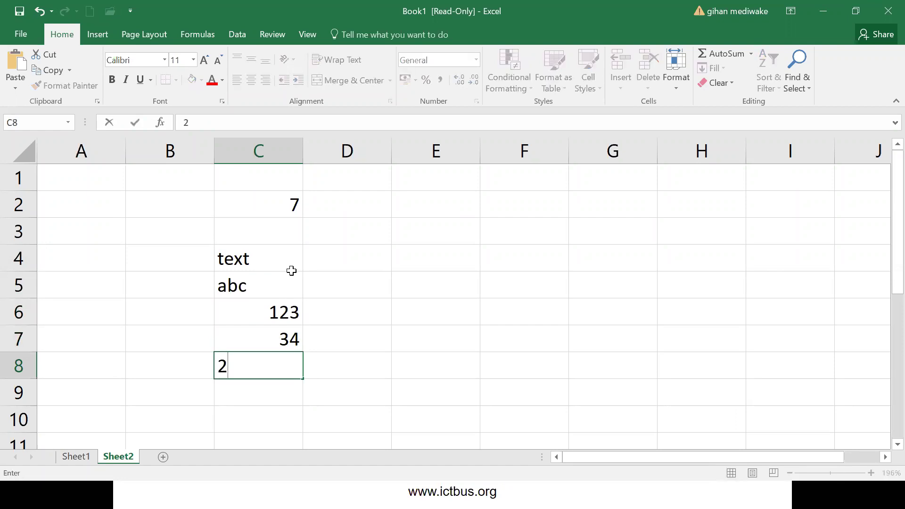
key("Return")
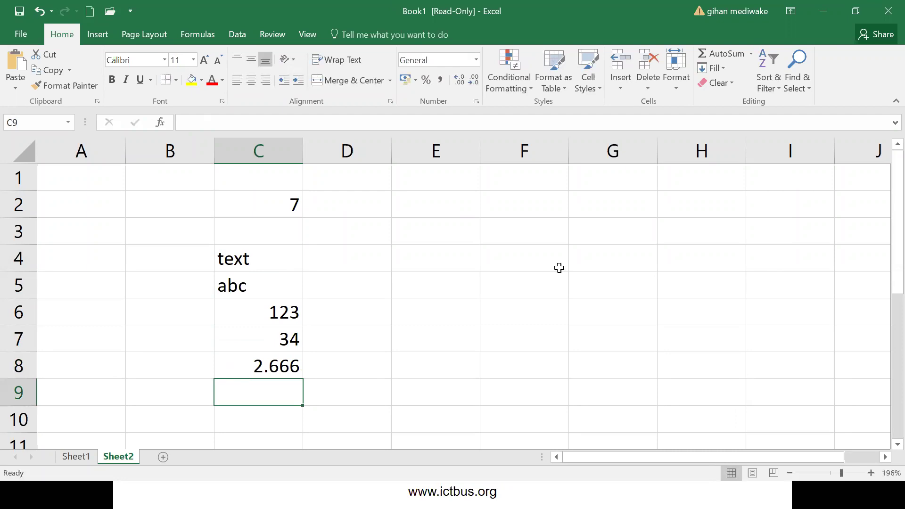
- Ink arrows marking 'text' as left-aligned (L) and 123 as right-aligned (R), then erase them
left_click(232, 260)
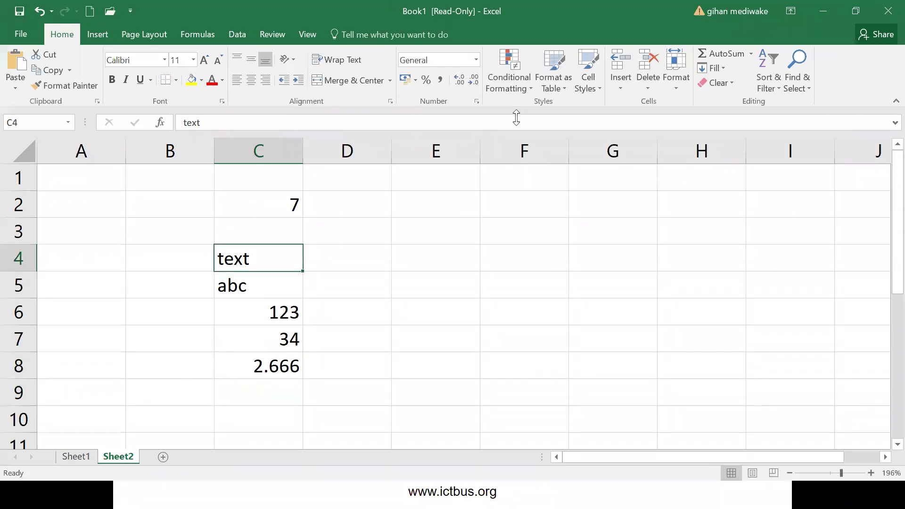
mouse_move(220, 256)
left_mouse_down()
mouse_move(151, 228)
mouse_move(107, 226)
left_mouse_up()
left_click_drag(210, 231, 202, 268)
mouse_move(81, 190)
left_mouse_down()
mouse_move(96, 231)
mouse_move(68, 249)
left_mouse_up()
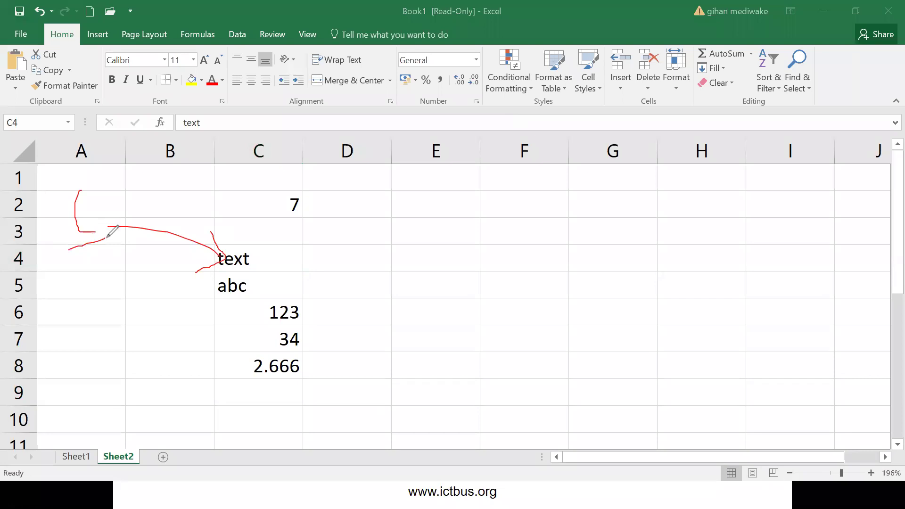
mouse_move(301, 310)
left_mouse_down()
mouse_move(436, 309)
mouse_move(427, 322)
left_mouse_up()
mouse_move(470, 274)
left_mouse_down()
mouse_move(472, 332)
mouse_move(505, 290)
mouse_move(517, 321)
left_mouse_up()
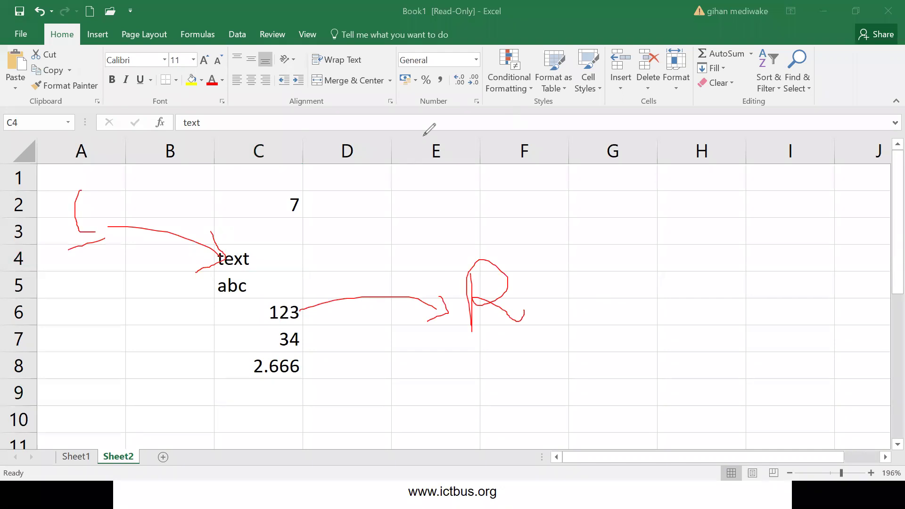
key("Escape")
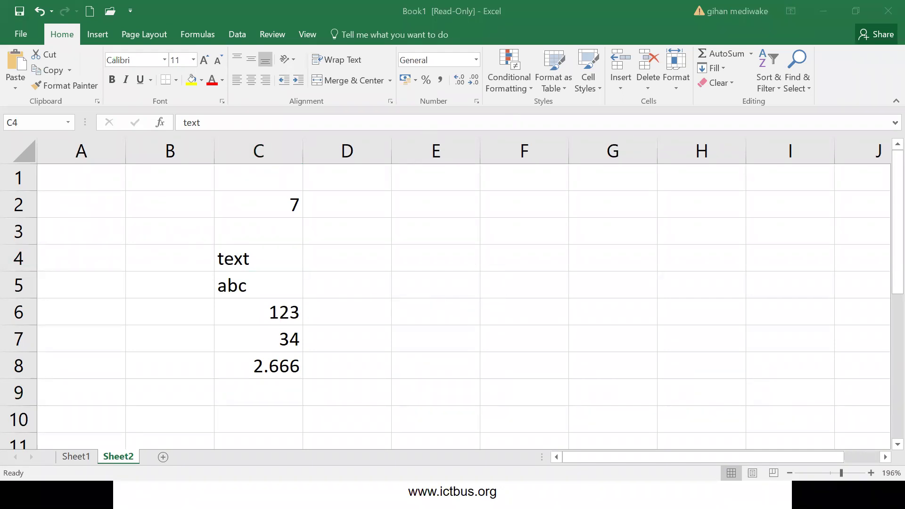
- Return to the slideshow and advance to the Formulas slide showing =2+3 and =B3+C3
key("super")
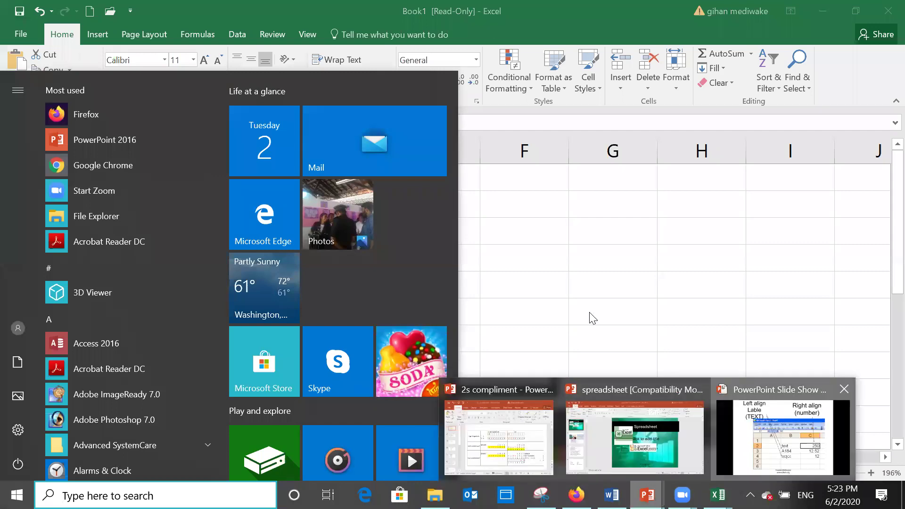
left_click(782, 437)
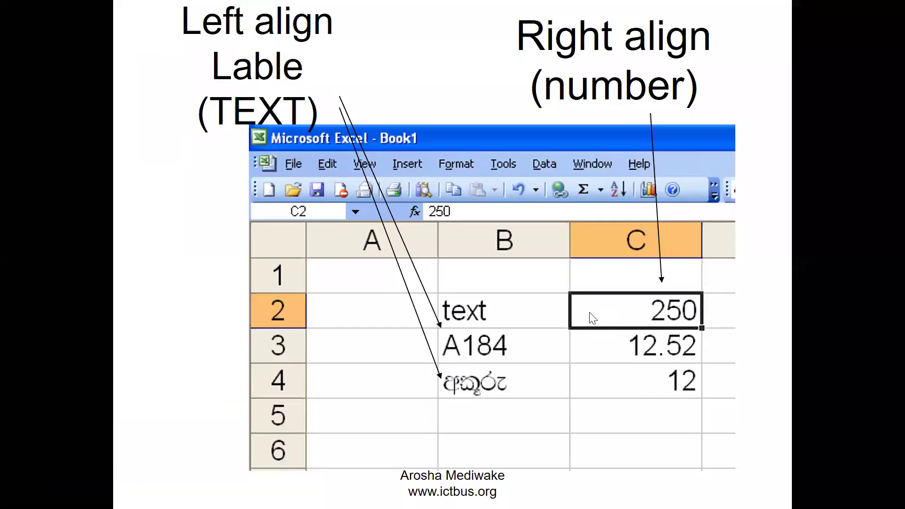
left_click(659, 373)
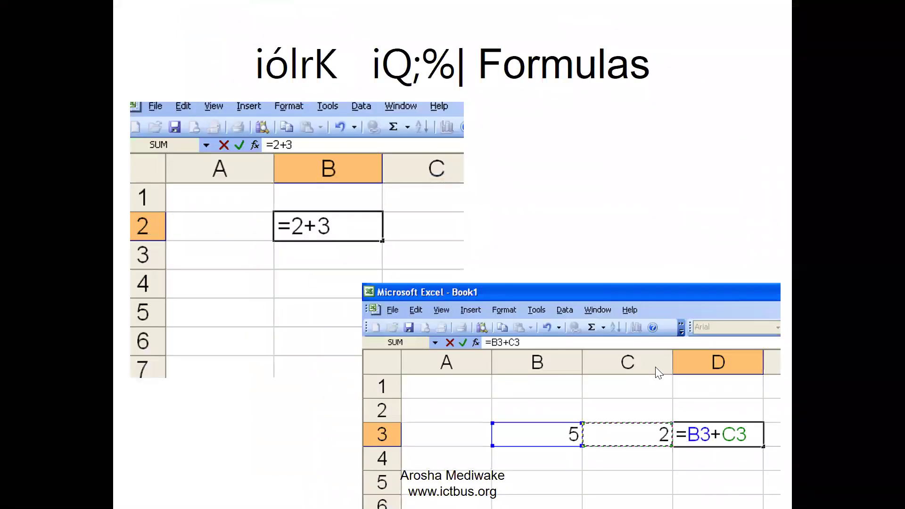